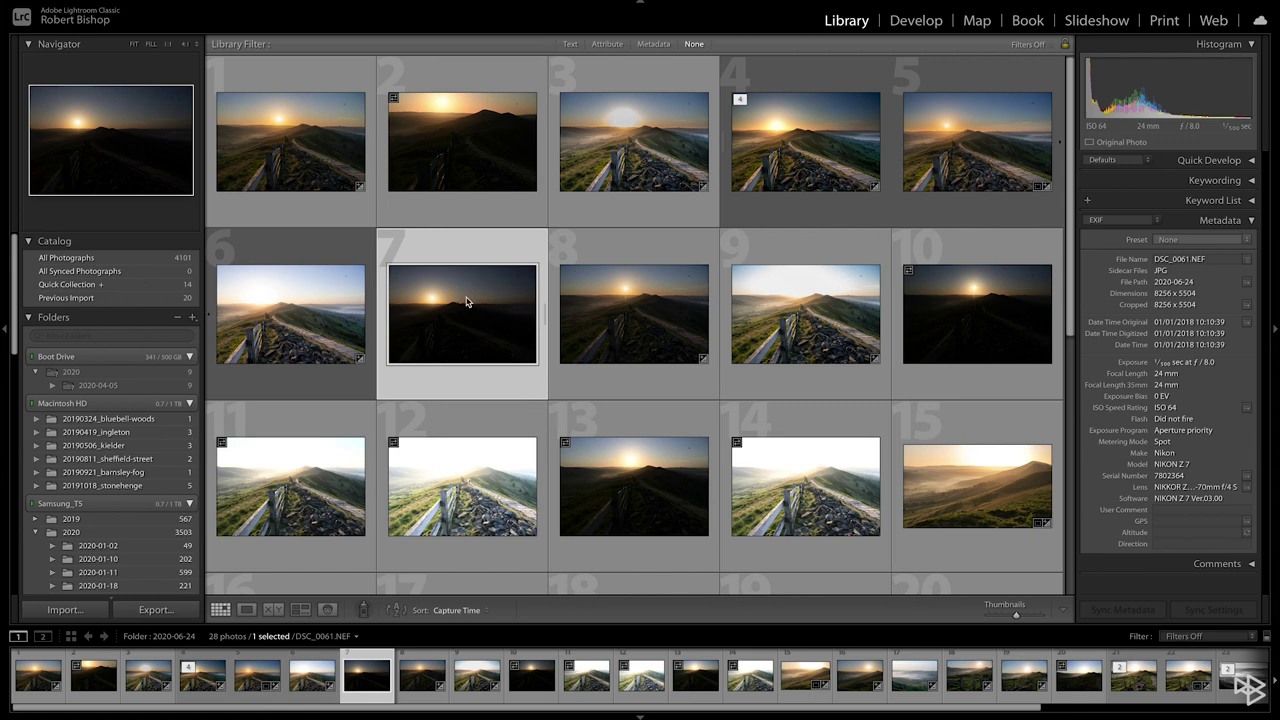
Switch to the Develop module to edit the unedited DSC_0061.NEF sunrise photo.
left_click(919, 23)
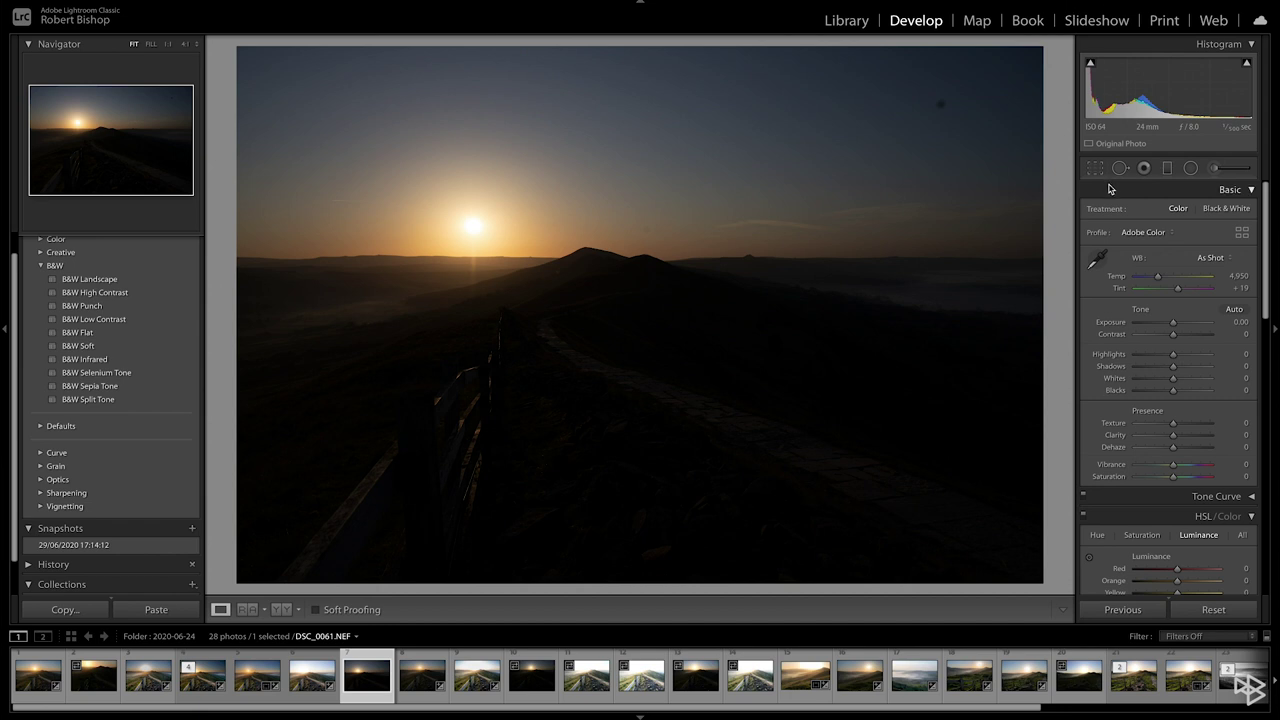
Apply Auto tone, giving exposure +1.19, highlights −64, shadows +55 and vibrance +15.
left_click(1233, 310)
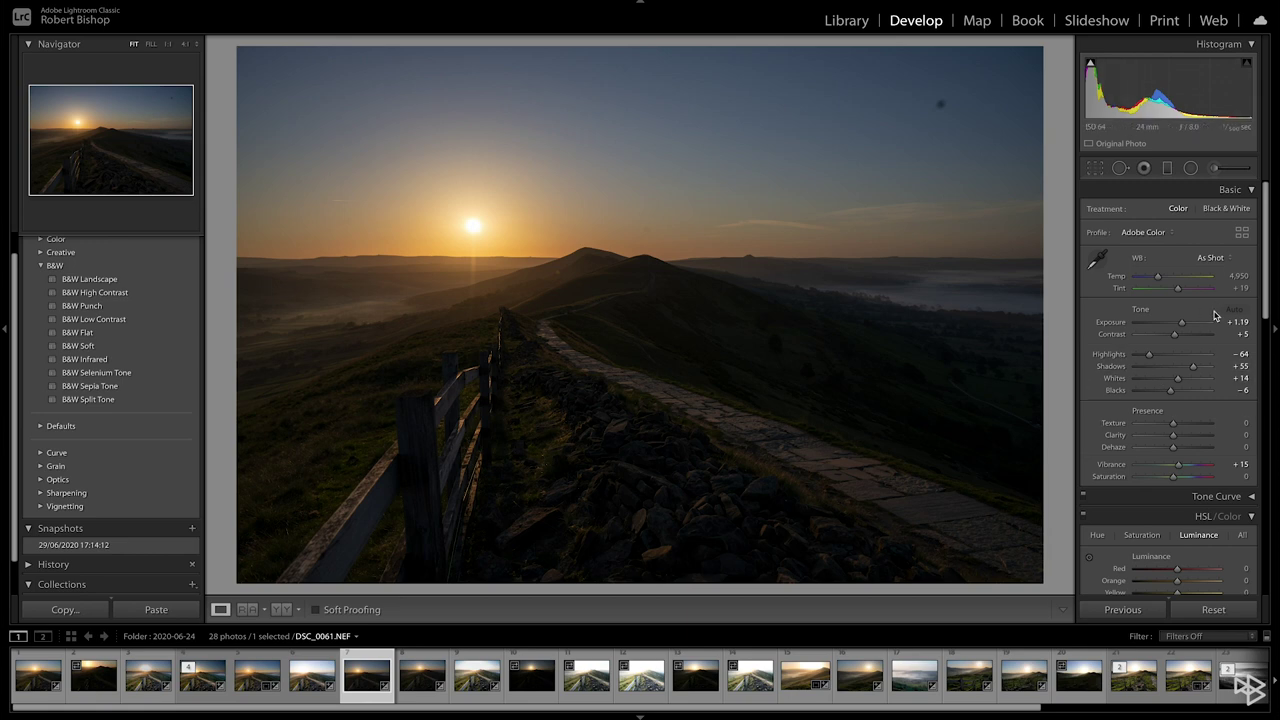
Hand-tune the Basic tones to highlights −16, shadows +79, whites +16 and blacks −3.
scroll(1216, 316, "down", 1)
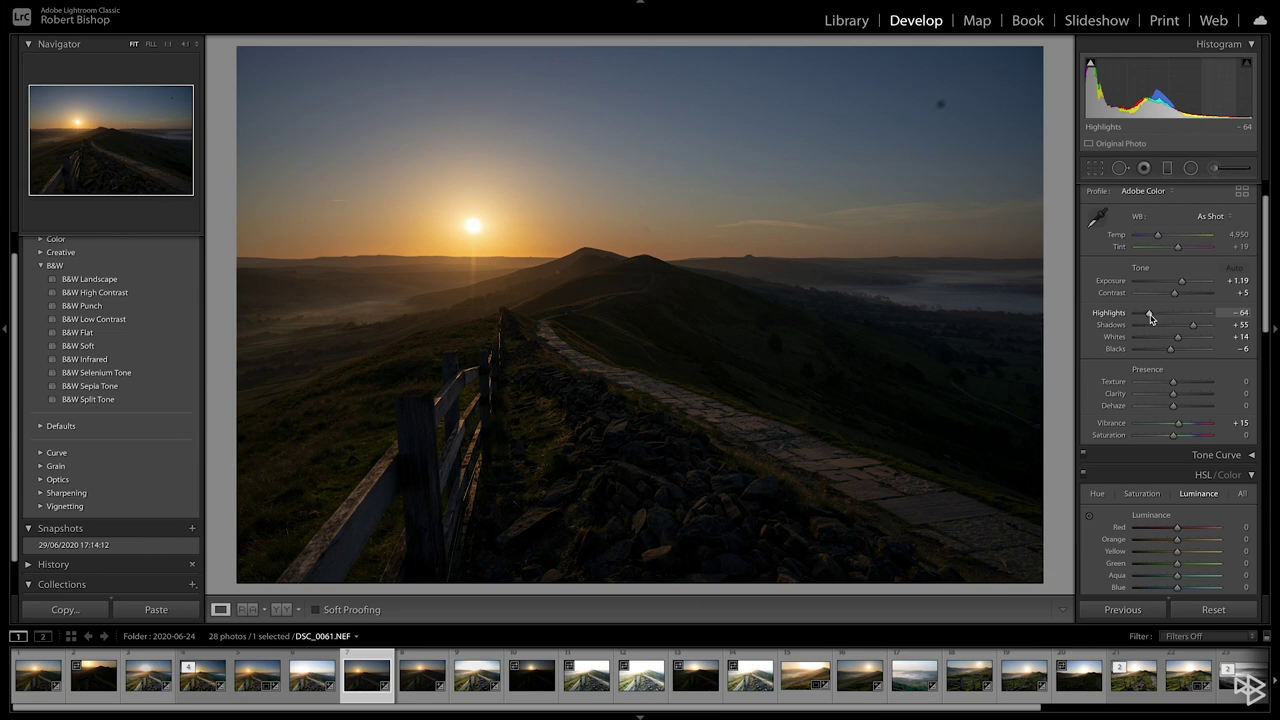
left_click_drag(1150, 316, 1168, 318)
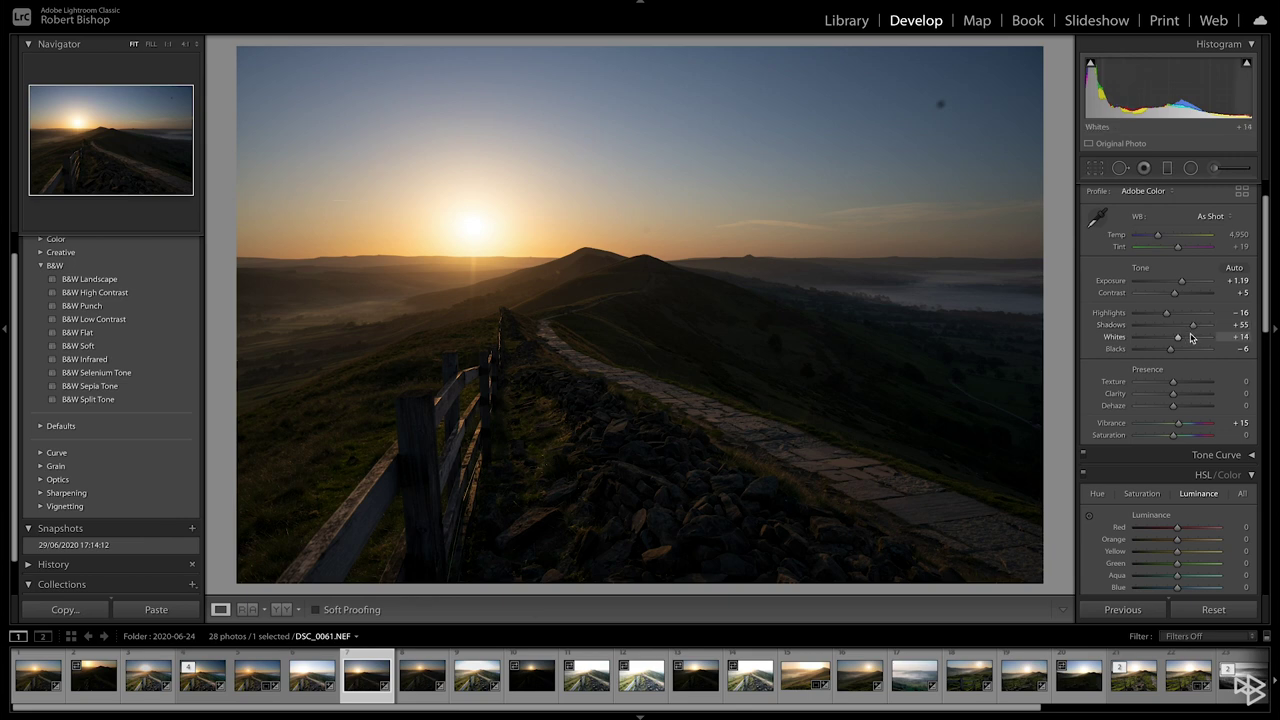
left_click_drag(1193, 328, 1173, 352)
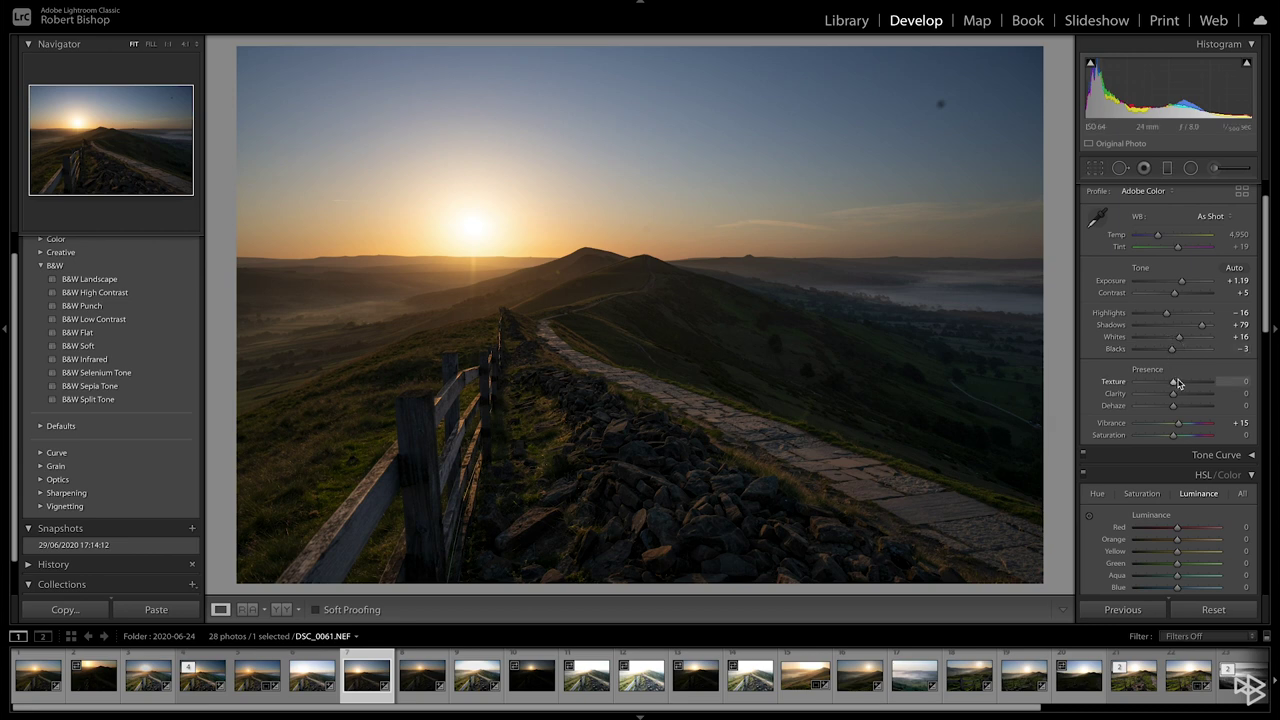
Show the HSL Hue sliders and shift the green hue to −35.
scroll(1160, 380, "down", 2)
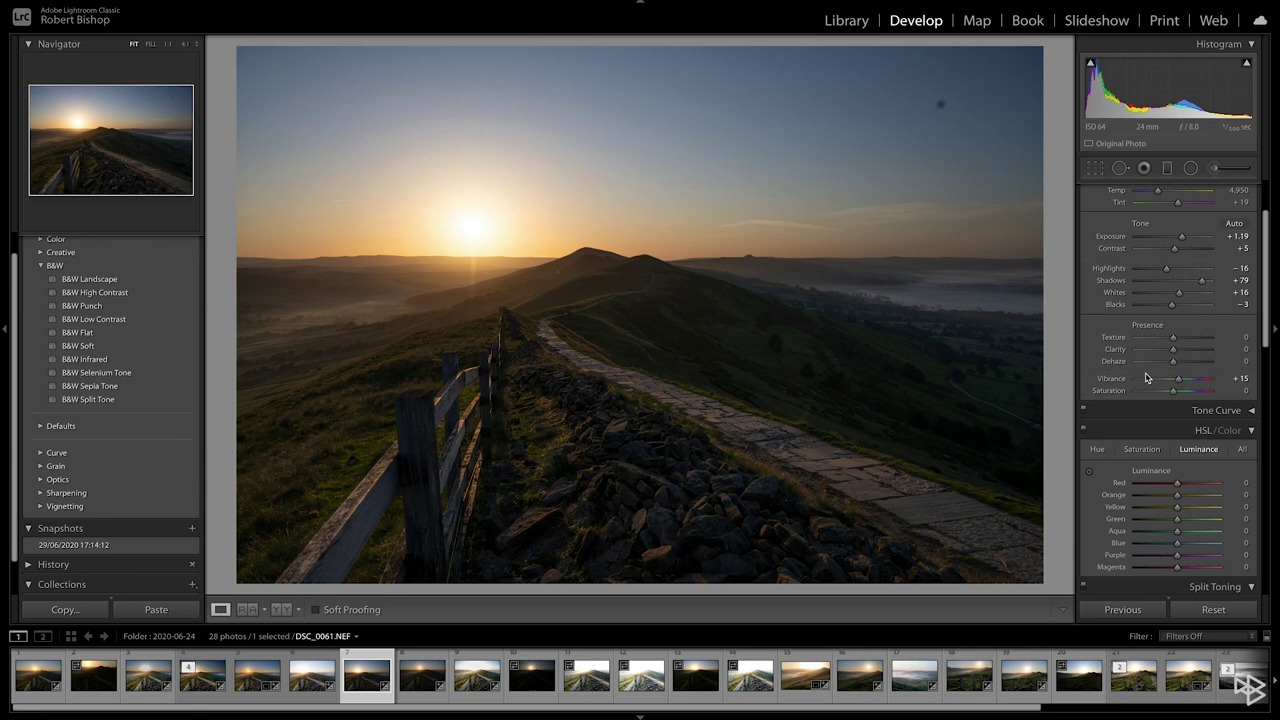
scroll(1148, 376, "down", 2)
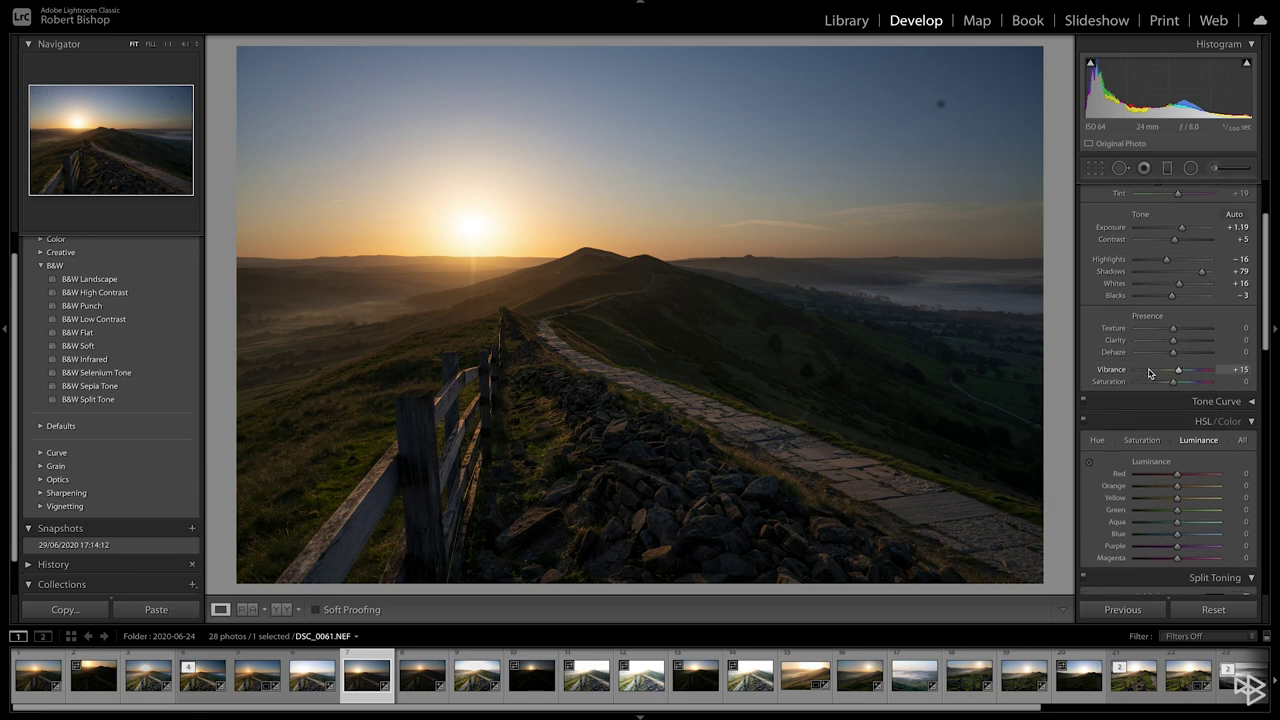
scroll(1148, 374, "down", 2)
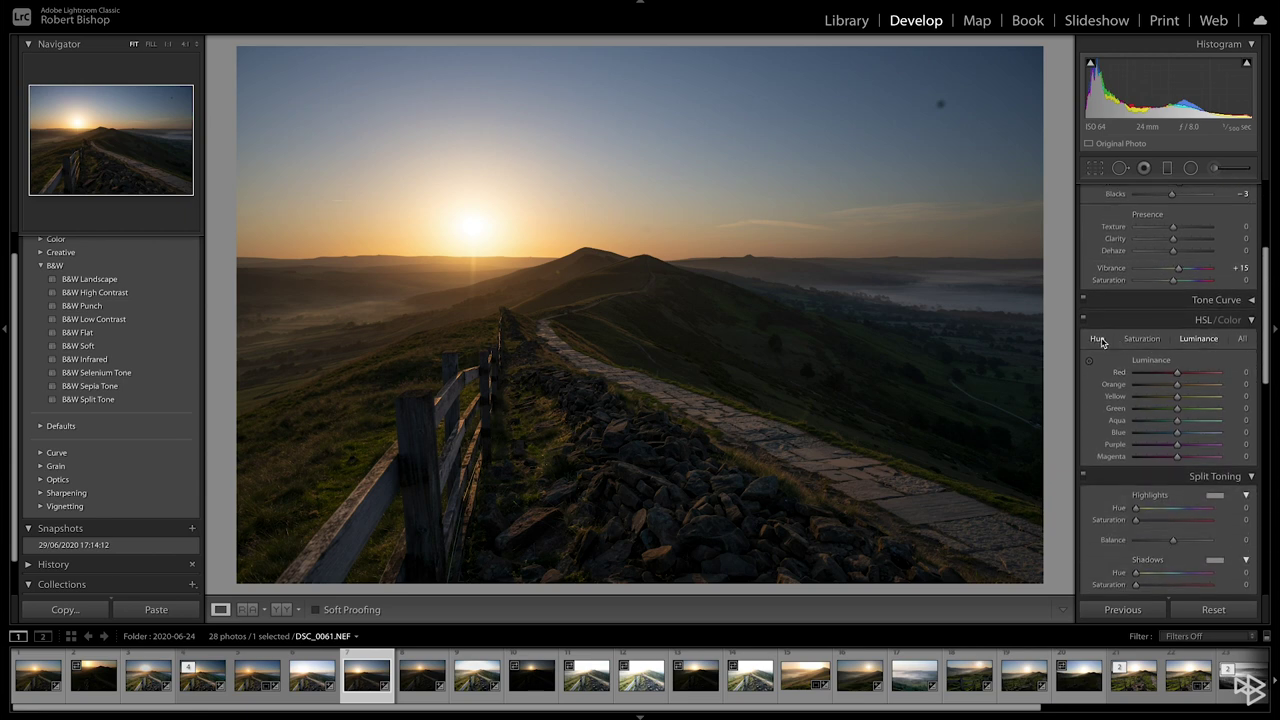
scroll(1100, 325, "down", 1)
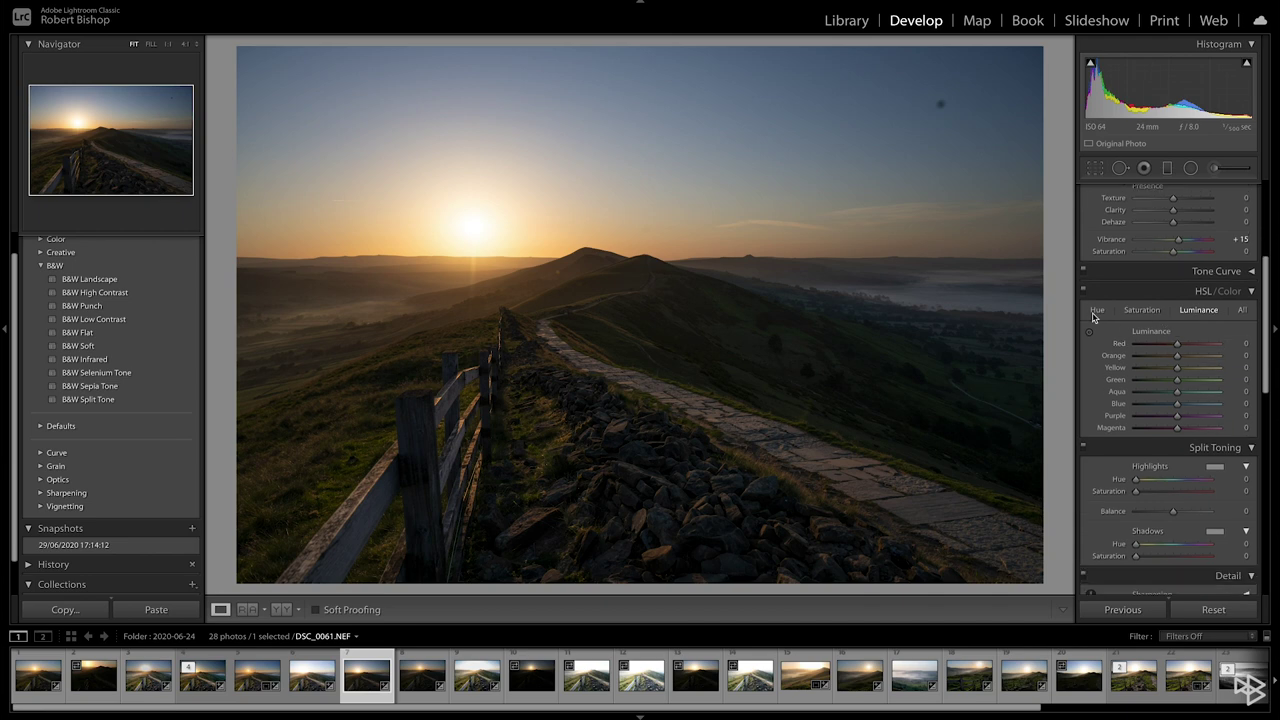
left_click(1098, 311)
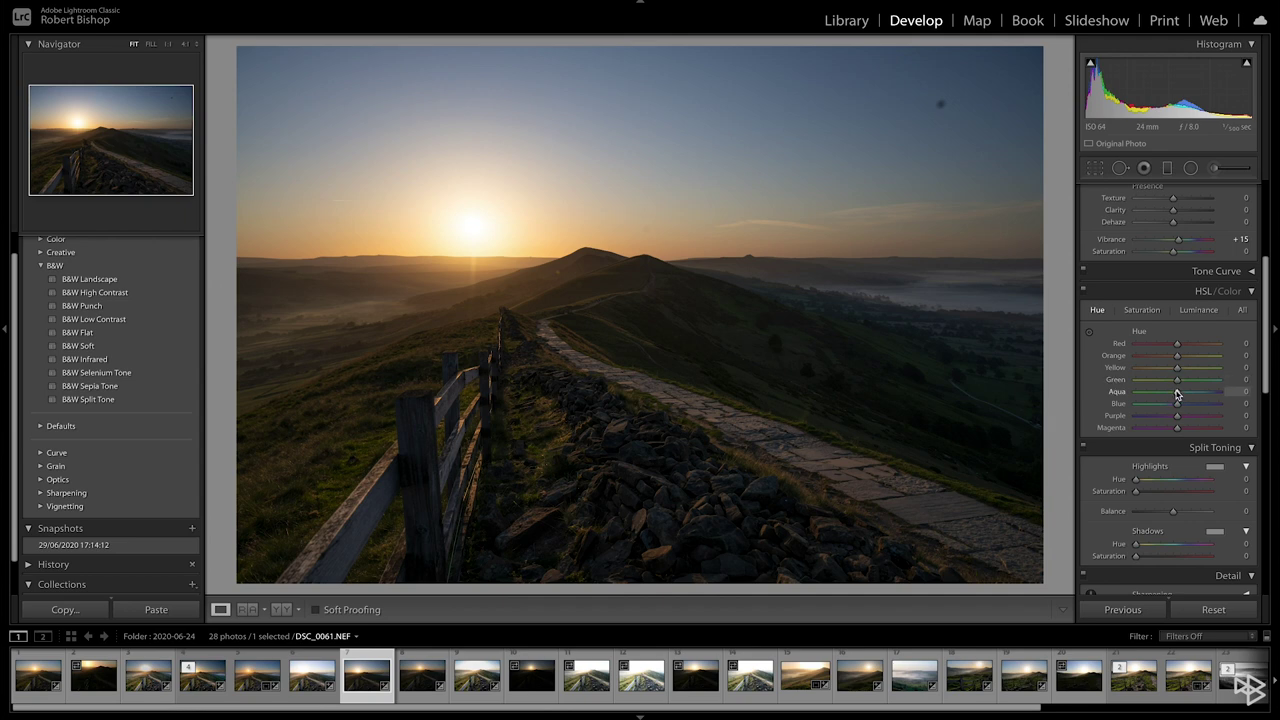
left_click_drag(1177, 380, 1163, 383)
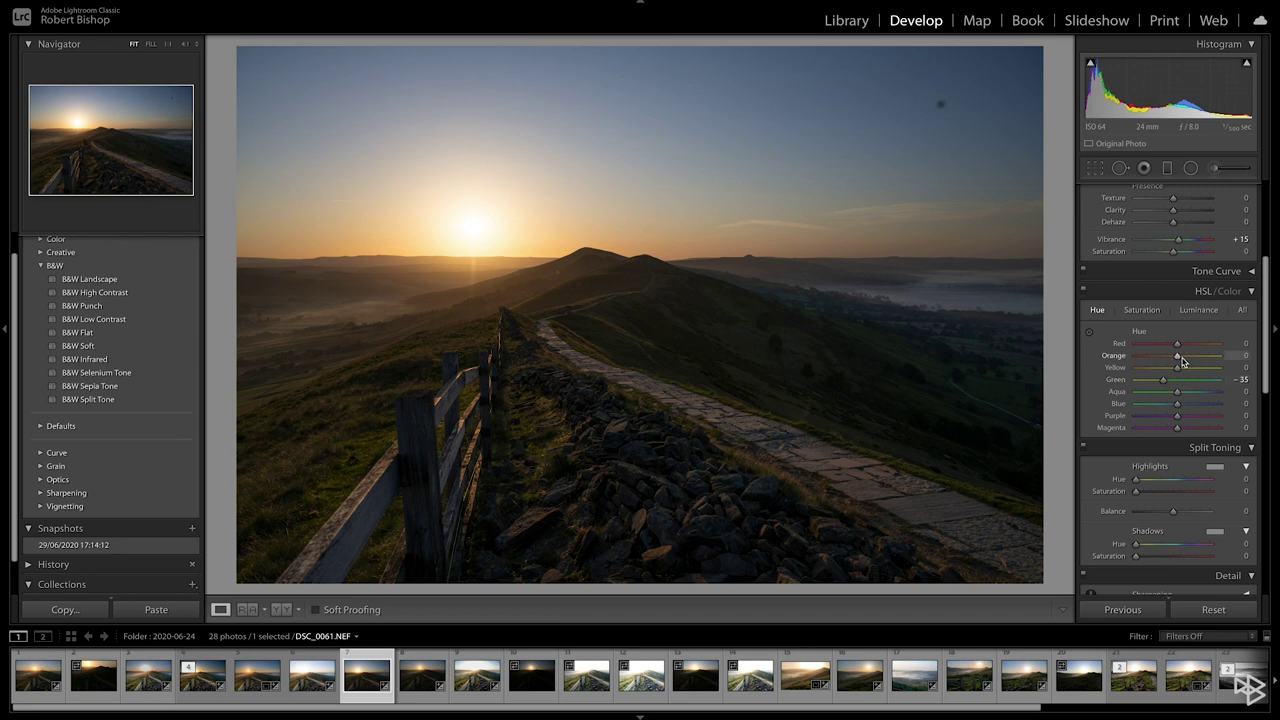
Settle the orange hue at −10 after testing stronger shifts toward red.
left_click_drag(1178, 358, 1156, 358)
left_click_drag(1162, 358, 1165, 360)
mouse_move(1165, 357)
left_mouse_down()
mouse_move(1134, 357)
mouse_move(1163, 361)
left_mouse_up()
left_click_drag(1162, 362, 1166, 362)
left_click_drag(1166, 361, 1174, 360)
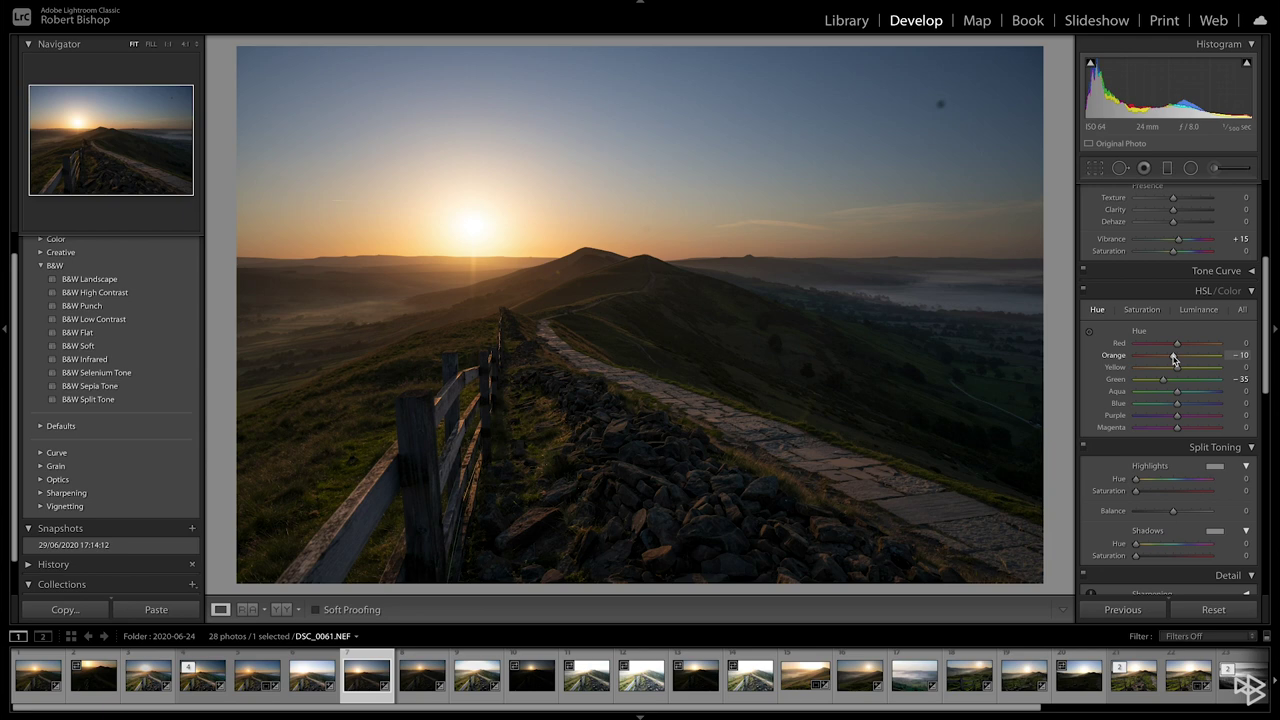
Set the blue hue to +6, leaving aqua unchanged.
left_click(1179, 396)
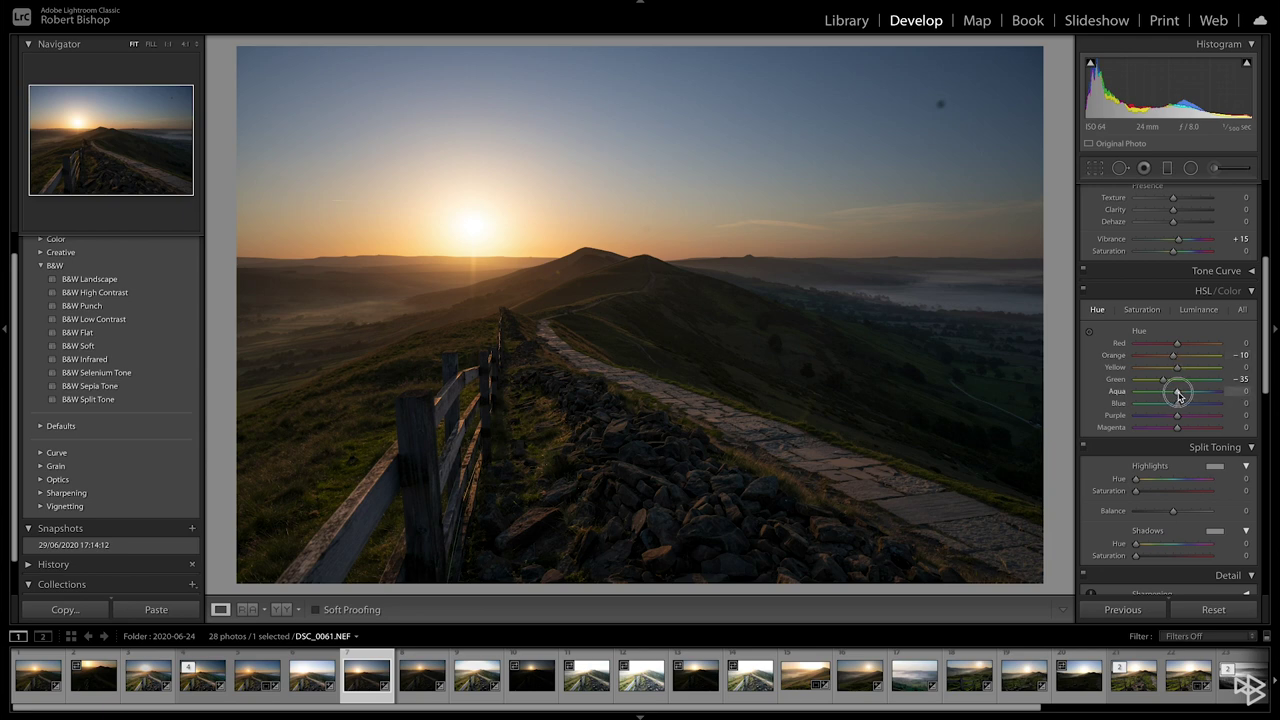
mouse_move(1179, 396)
left_mouse_down()
mouse_move(1157, 392)
mouse_move(1177, 395)
mouse_move(1154, 407)
mouse_move(1181, 409)
left_mouse_up()
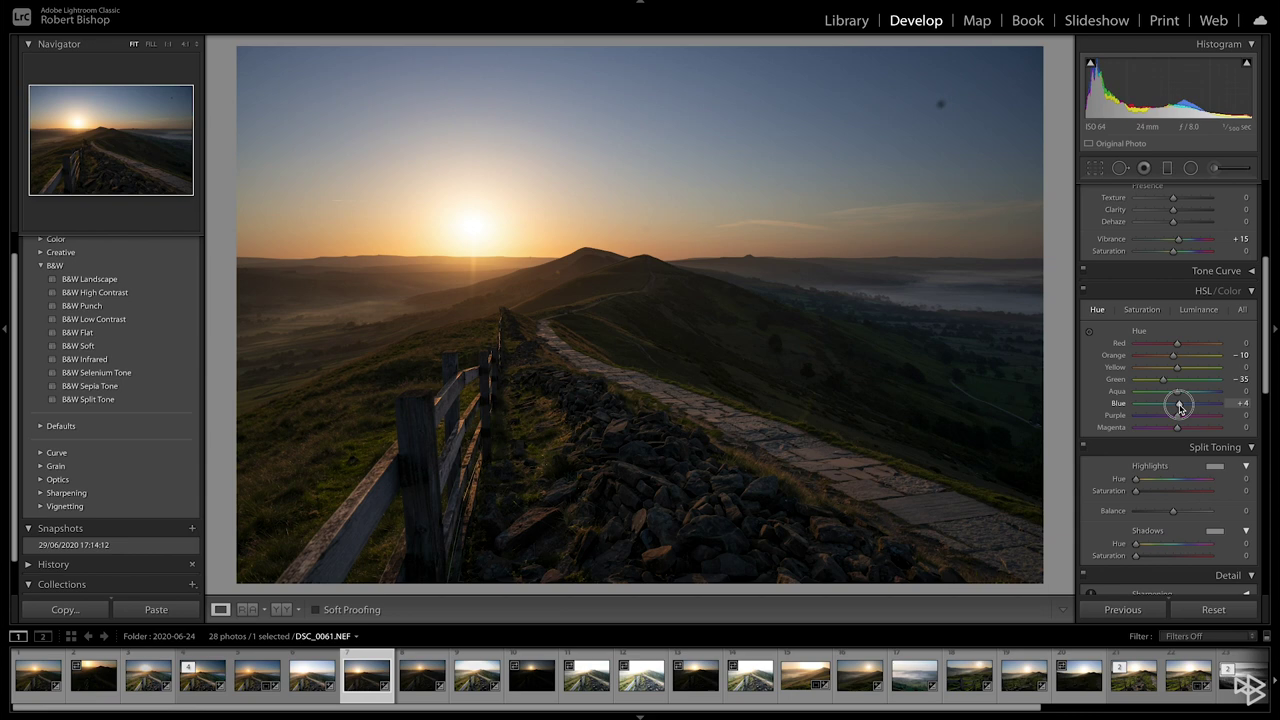
left_click_drag(1181, 409, 1182, 409)
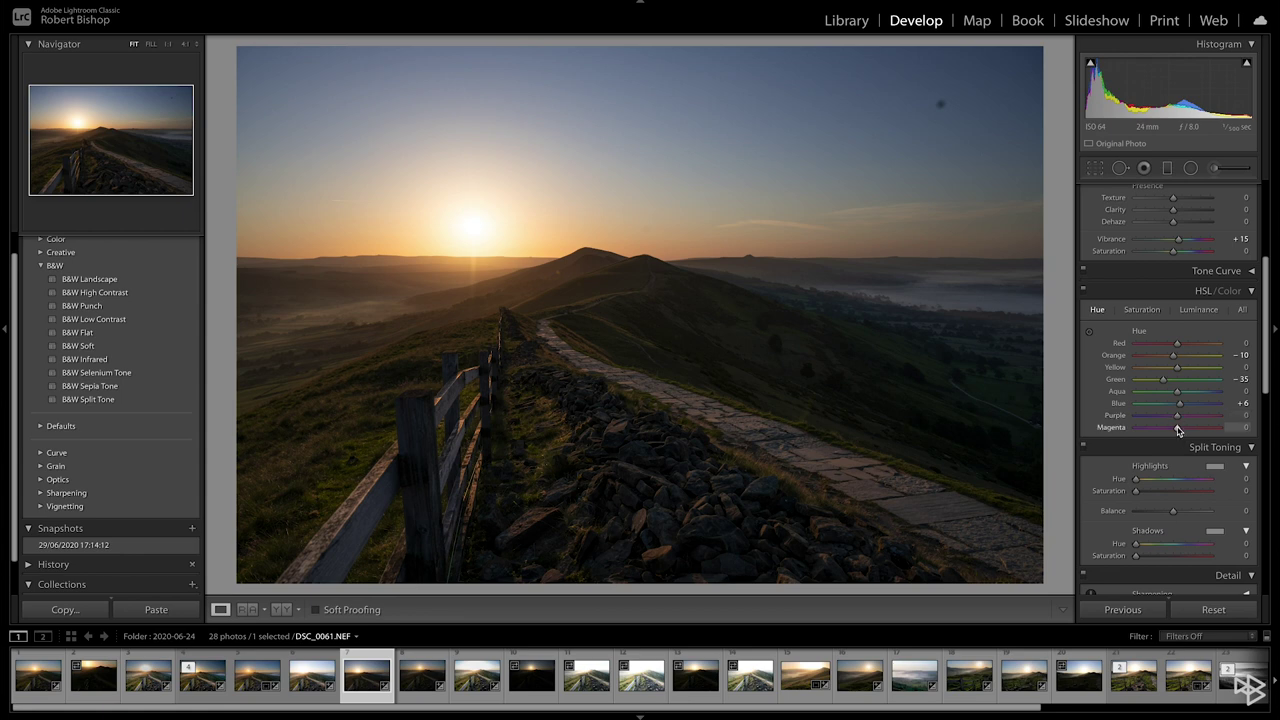
Set HSL saturation to orange +9, green −4 and blue +3.
left_click(1155, 313)
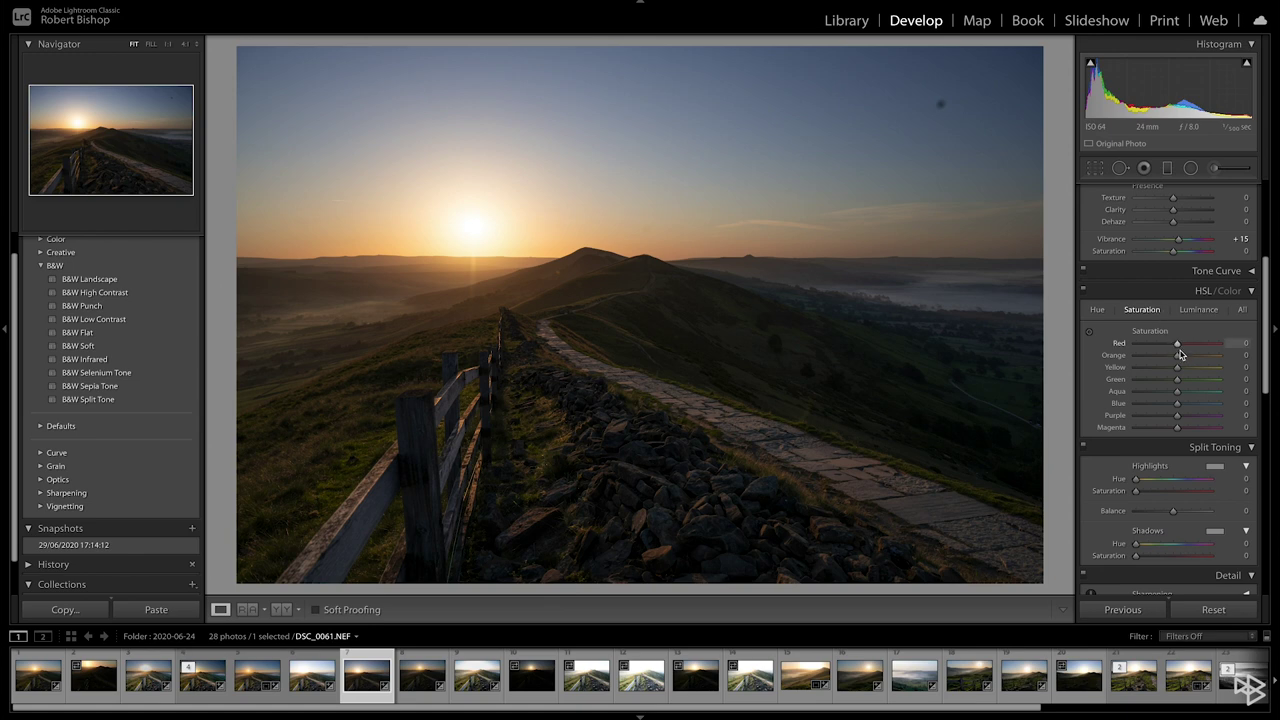
mouse_move(1178, 358)
left_mouse_down()
mouse_move(1201, 362)
mouse_move(1182, 362)
left_mouse_up()
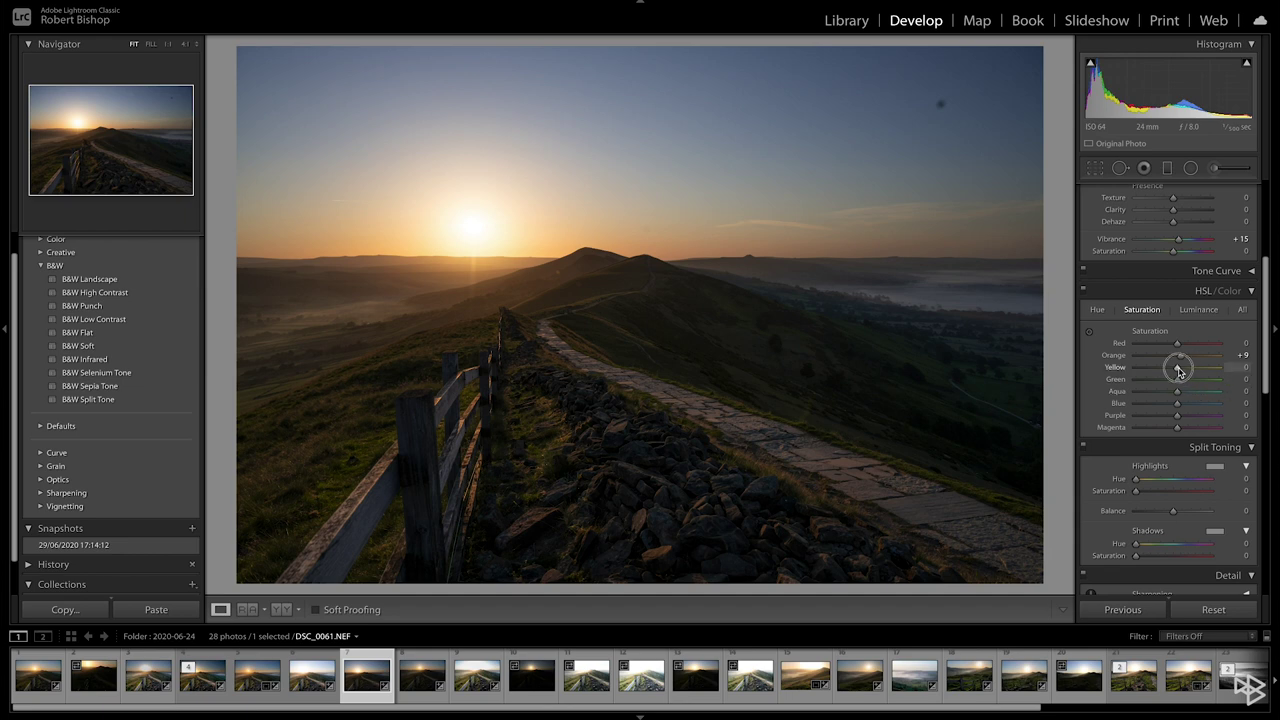
mouse_move(1178, 371)
left_mouse_down()
mouse_move(1194, 369)
mouse_move(1166, 366)
mouse_move(1194, 368)
mouse_move(1181, 372)
left_mouse_up()
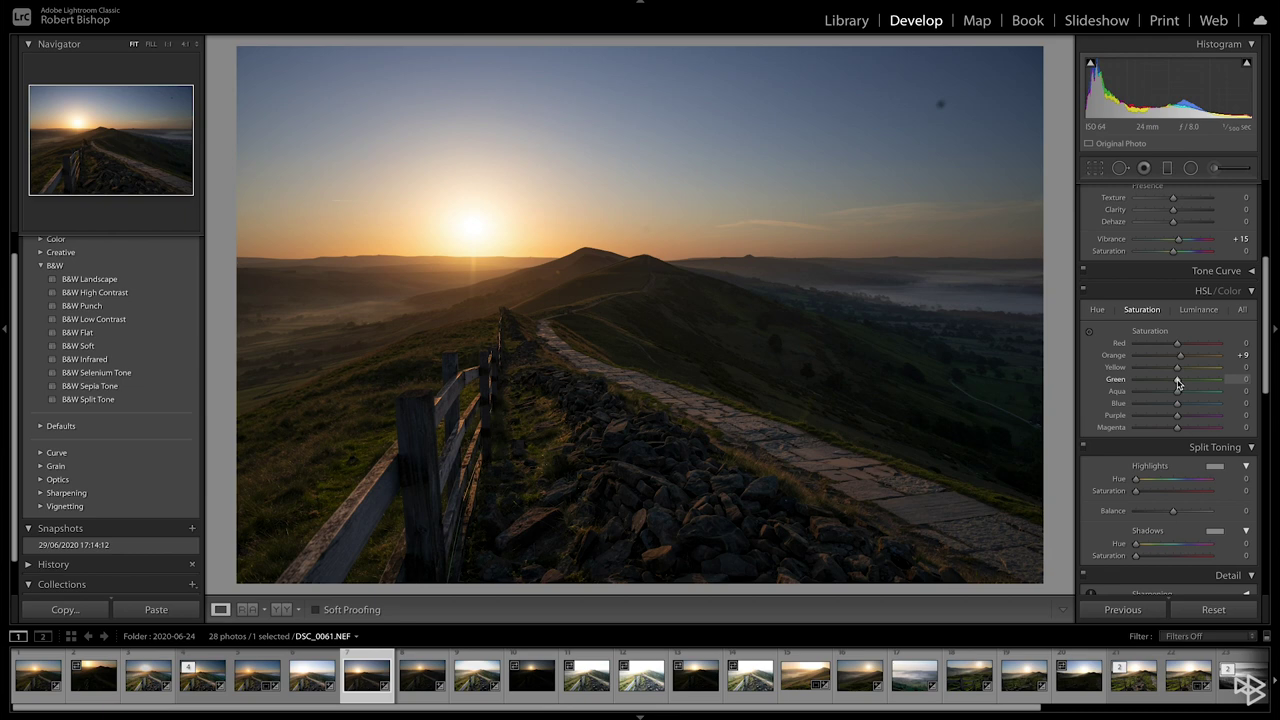
left_click_drag(1178, 384, 1175, 383)
mouse_move(1180, 406)
left_mouse_down()
mouse_move(1162, 402)
mouse_move(1181, 408)
left_mouse_up()
Set HSL Yellow luminance to −20, leaving the other luminance sliders at 0.
left_click(1202, 312)
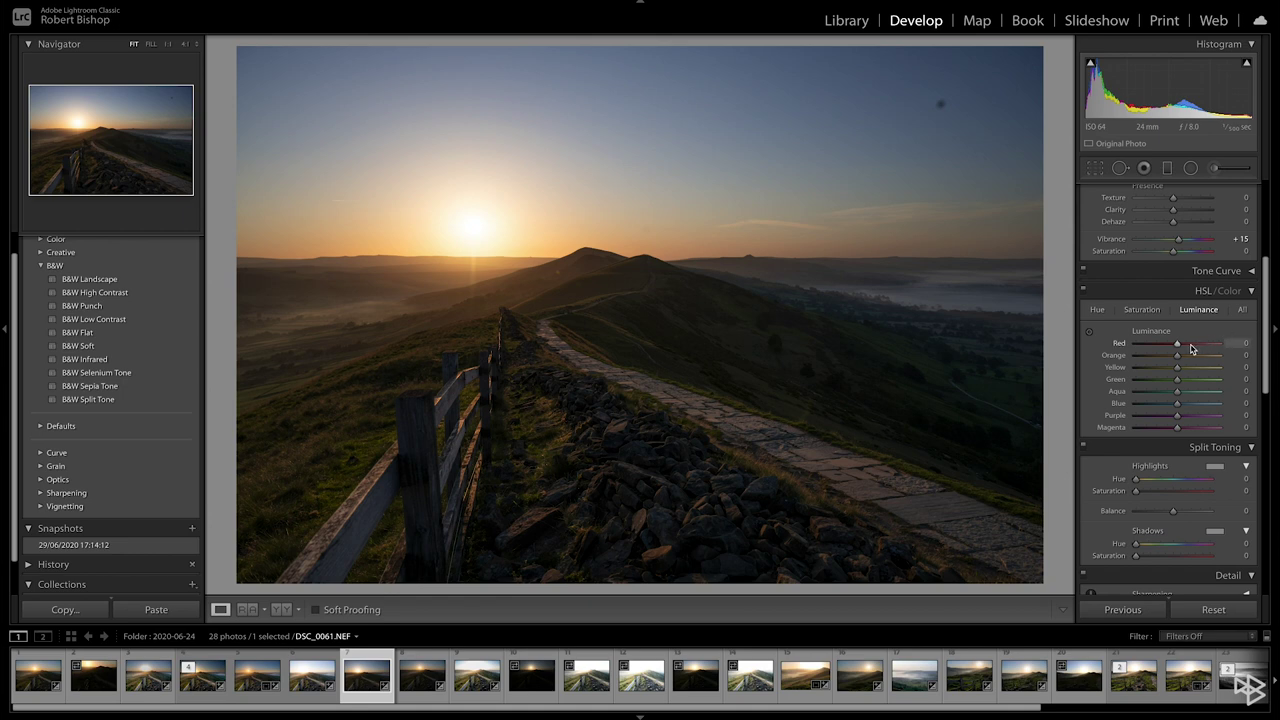
mouse_move(1177, 355)
left_mouse_down()
mouse_move(1188, 357)
mouse_move(1178, 362)
left_mouse_up()
left_click_drag(1178, 370, 1171, 371)
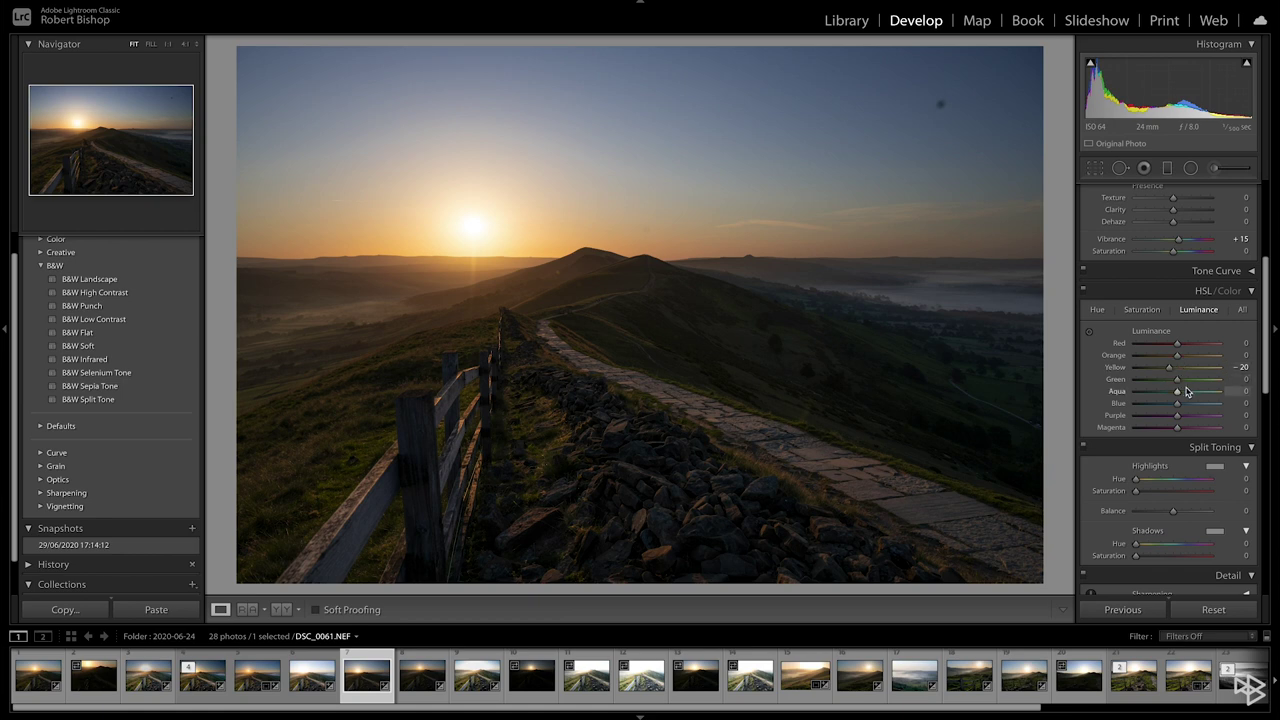
mouse_move(1177, 404)
left_mouse_down()
mouse_move(1164, 410)
mouse_move(1178, 408)
left_mouse_up()
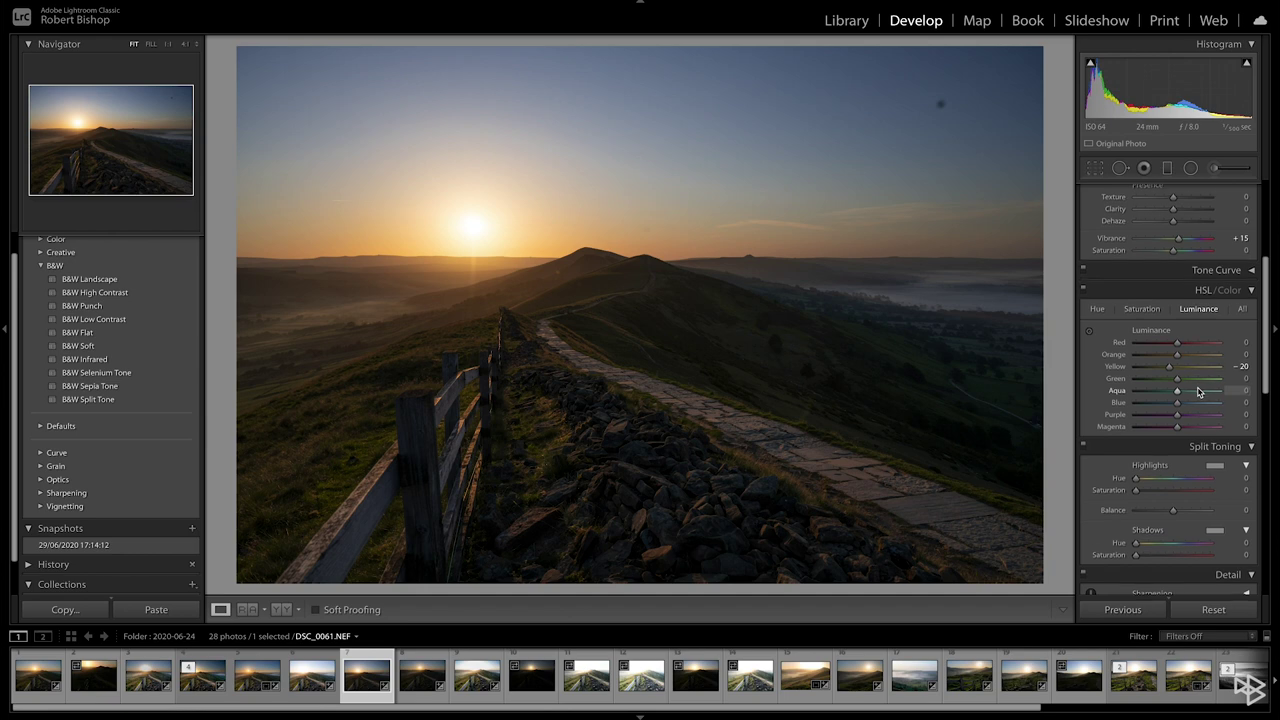
scroll(1199, 391, "down", 3)
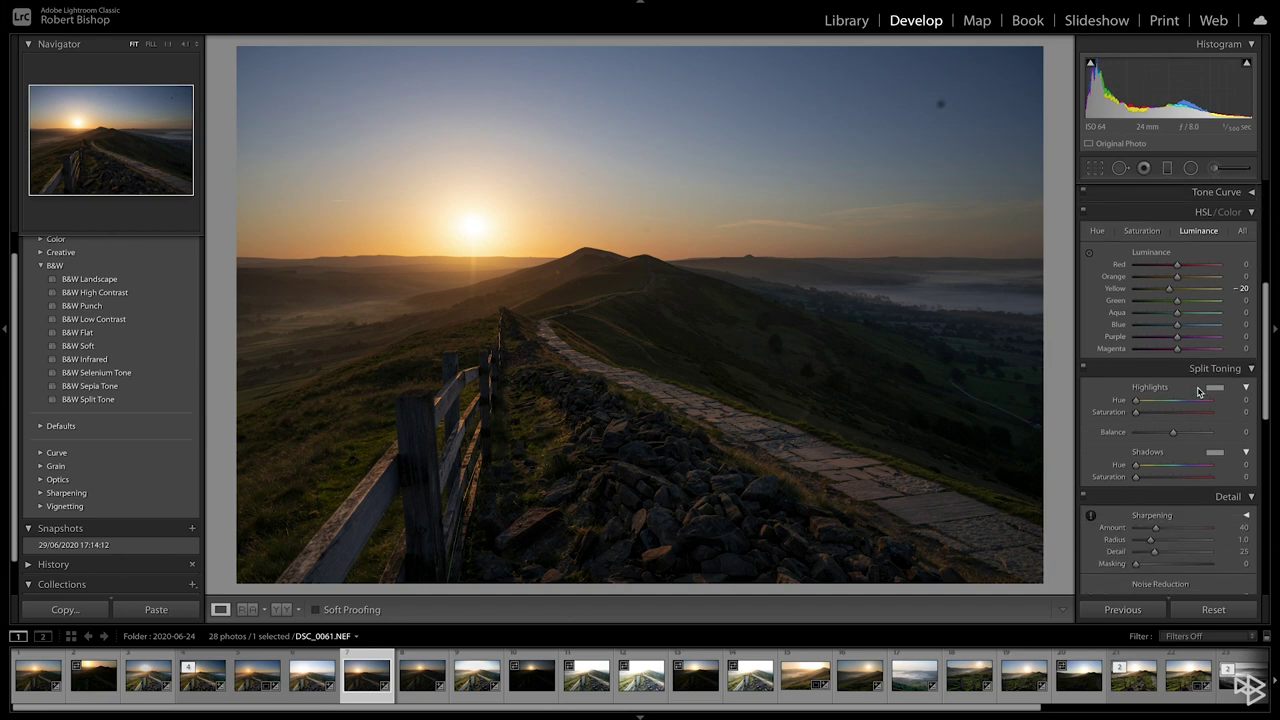
Check sharpness on the rocks, then compare the whole photo with Detail adjustments off and on.
scroll(1199, 391, "down", 5)
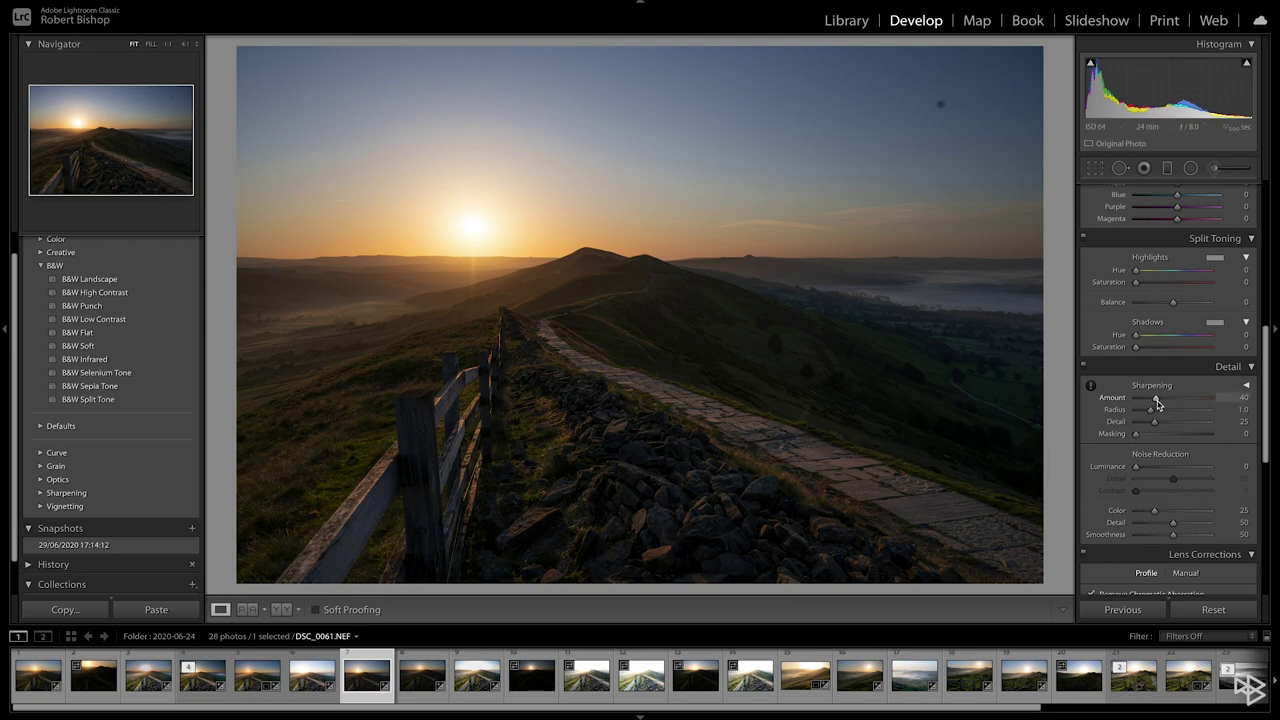
left_click(654, 479)
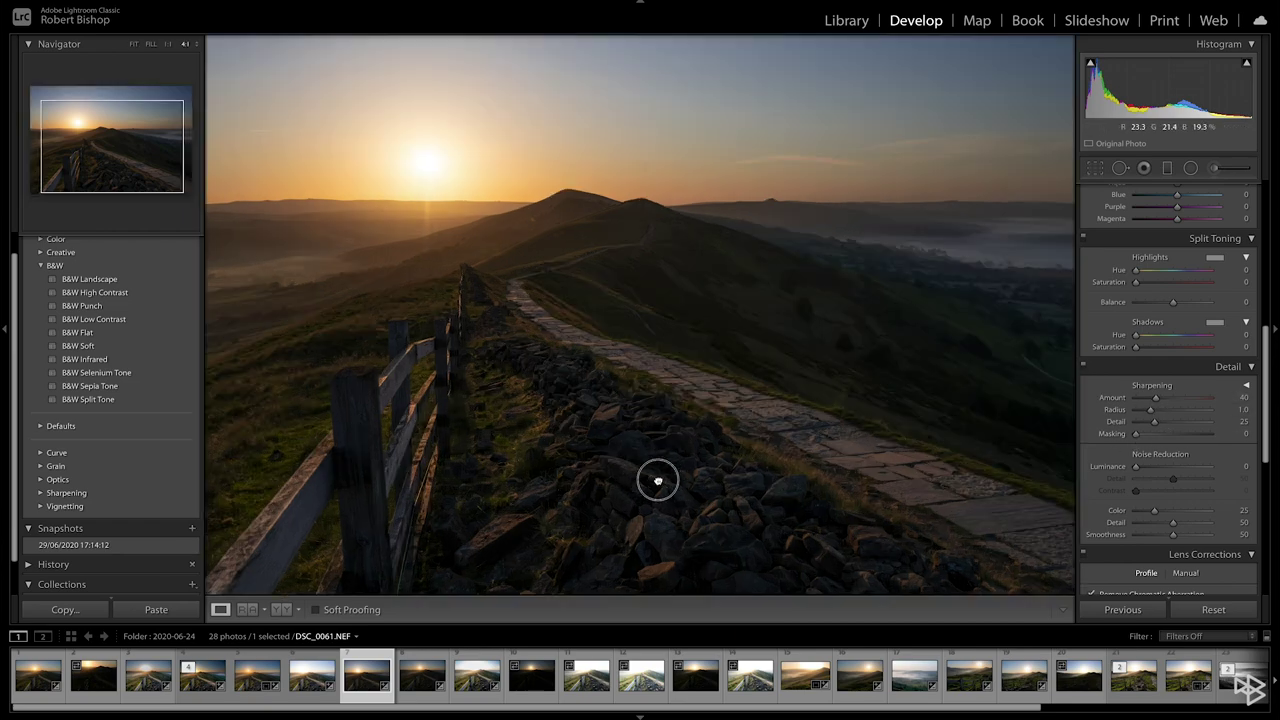
left_click(658, 480)
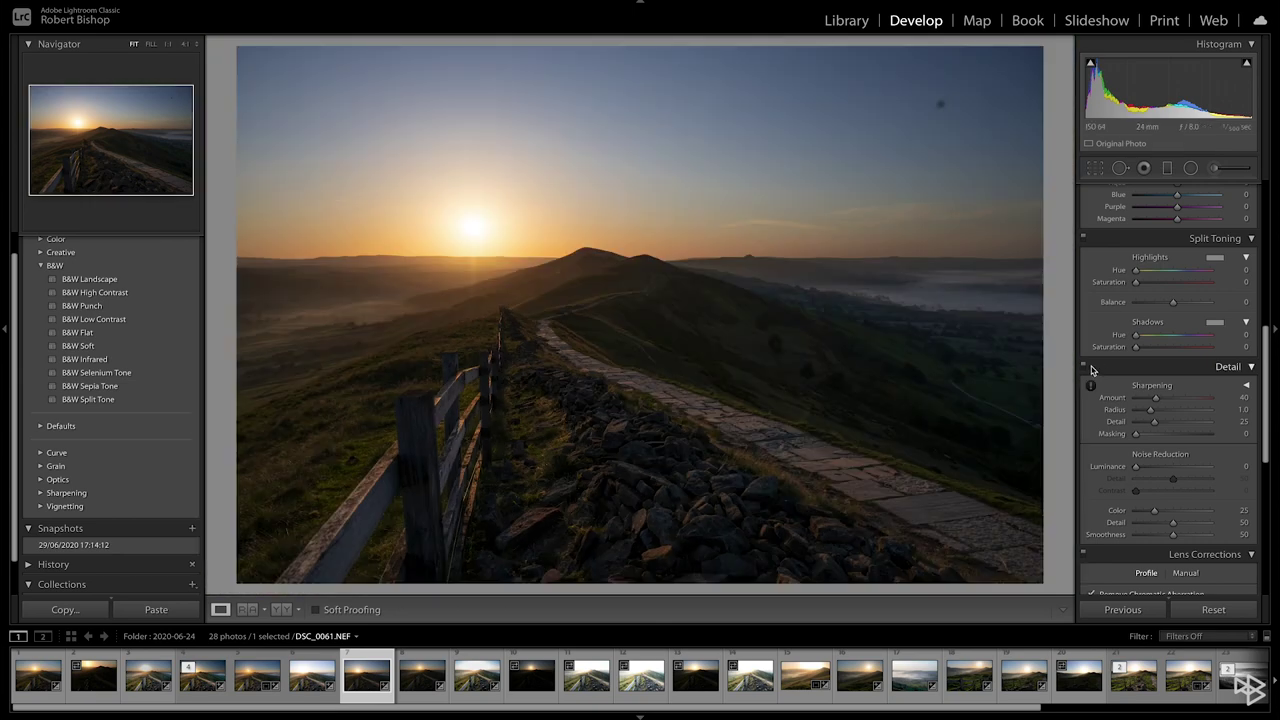
left_click(1085, 369)
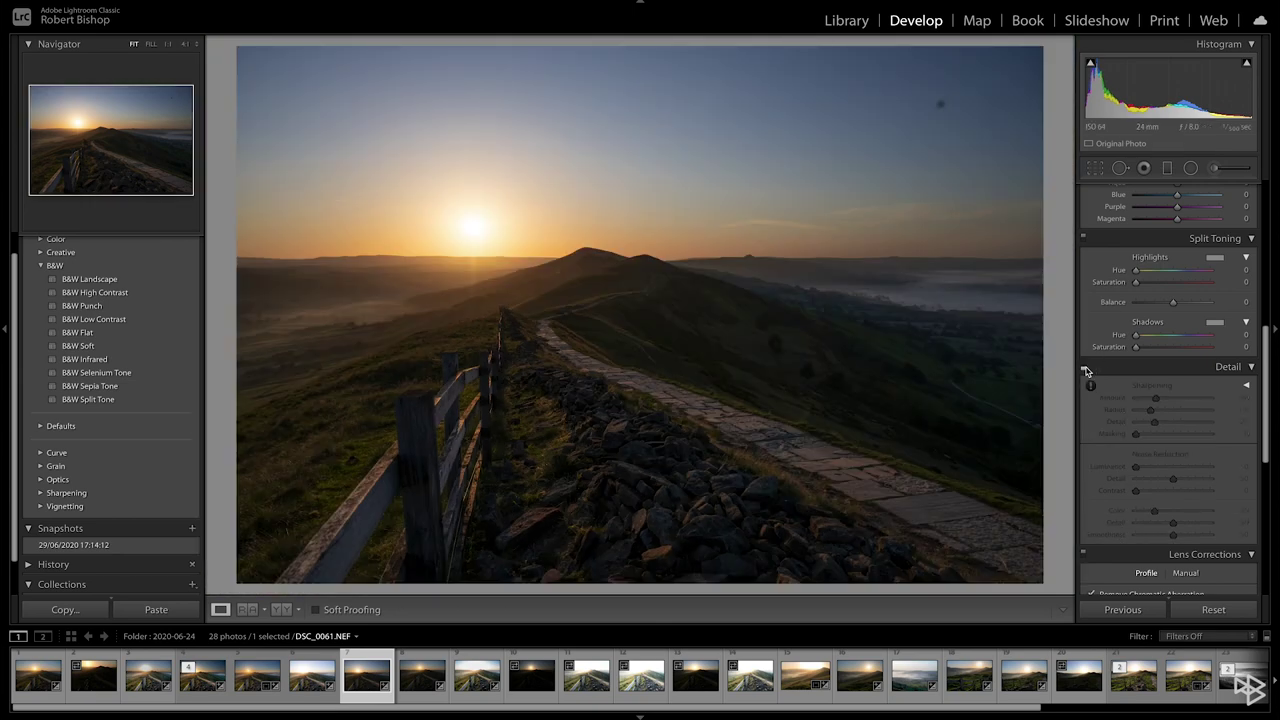
left_click(1085, 369)
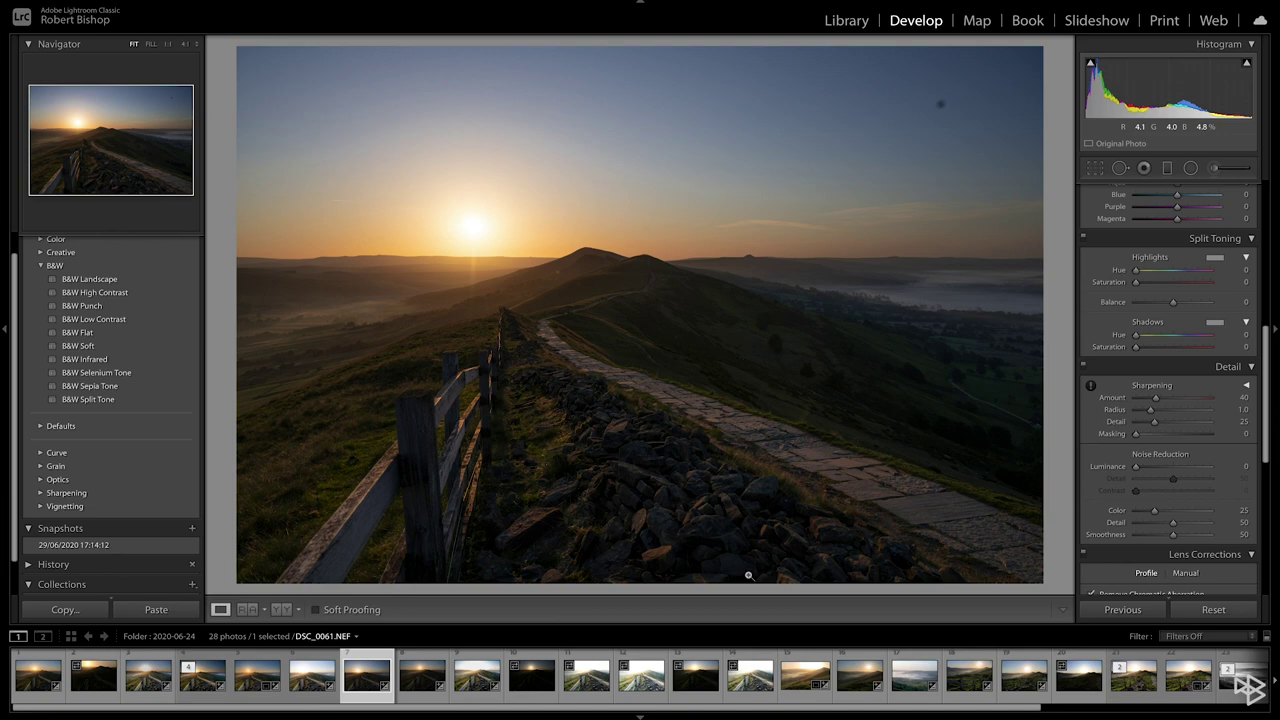
Inspect the rocks at 1:1, set luminance noise reduction to 28, compare, then fit the view.
left_click(660, 471)
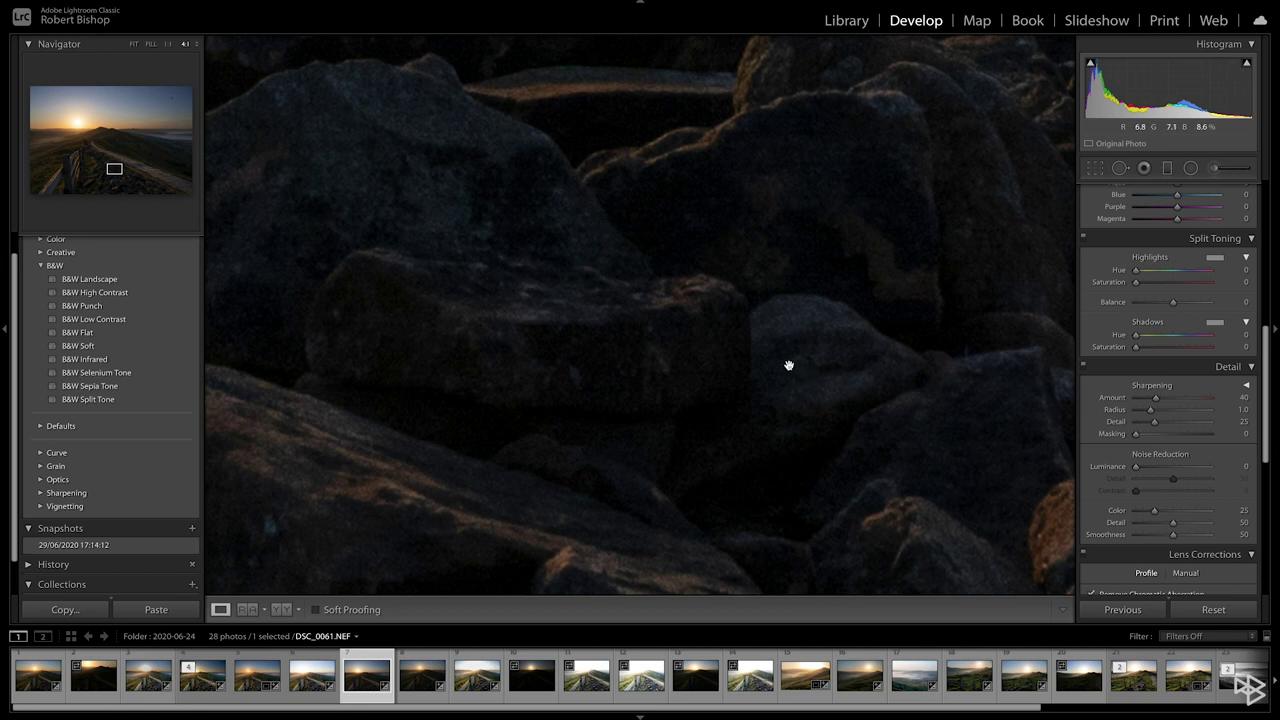
left_click_drag(734, 246, 734, 354)
left_click_drag(451, 177, 500, 190)
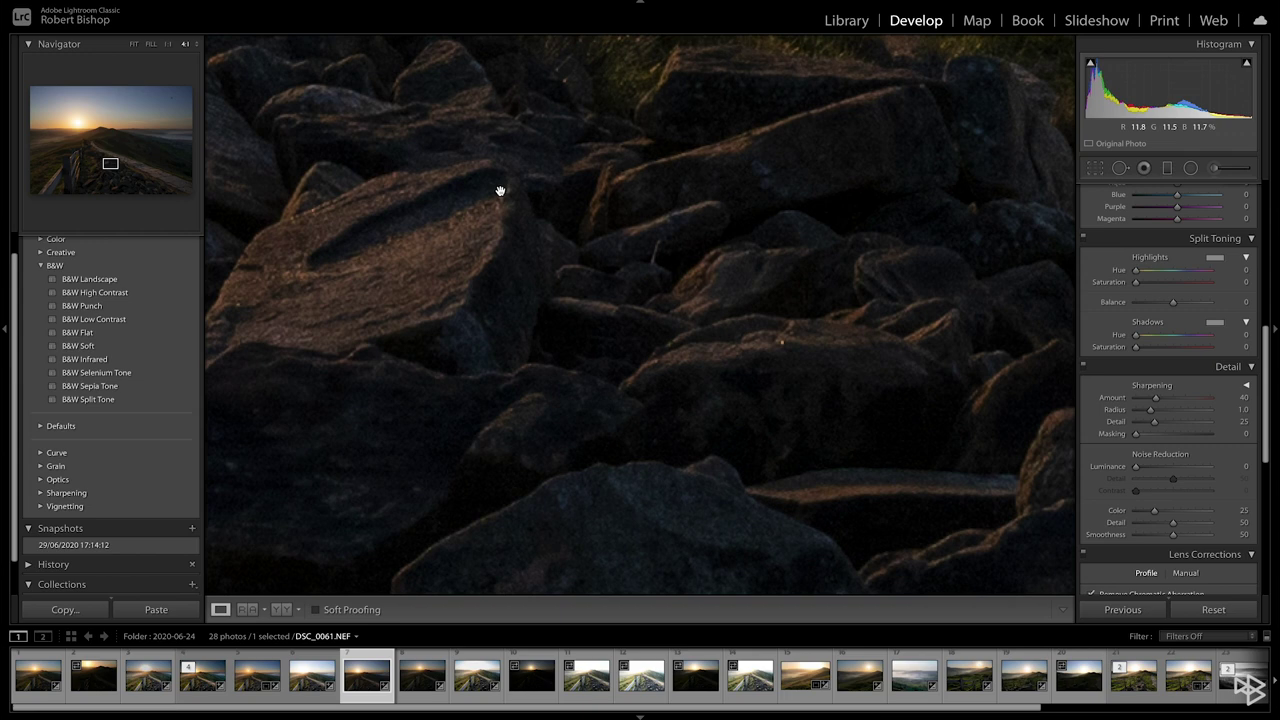
left_click_drag(544, 320, 696, 320)
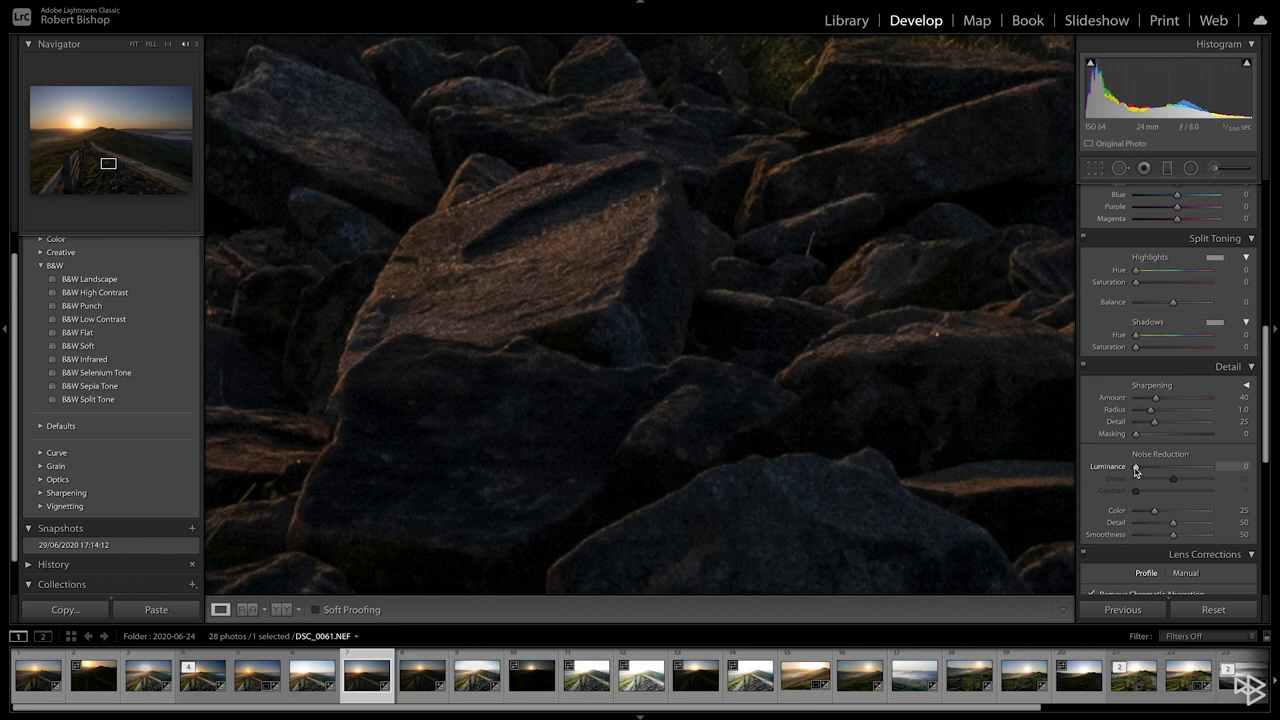
left_click_drag(1136, 467, 1154, 471)
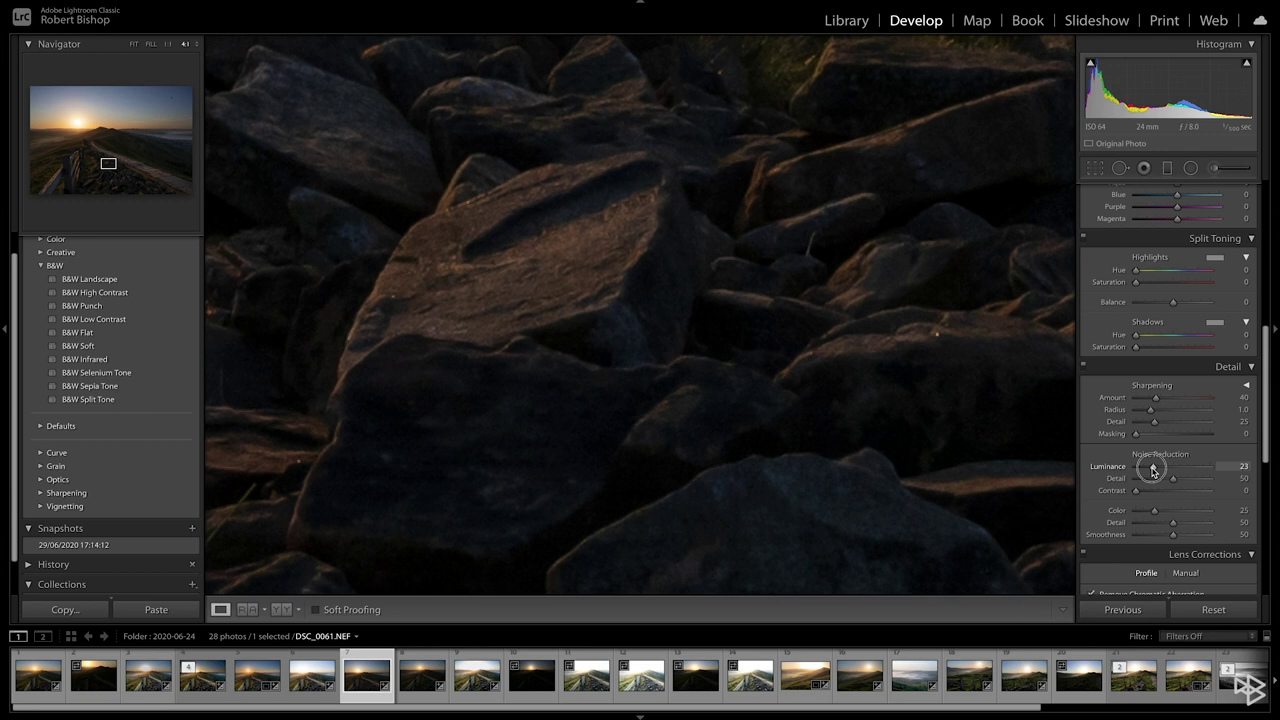
left_click_drag(1153, 471, 1157, 471)
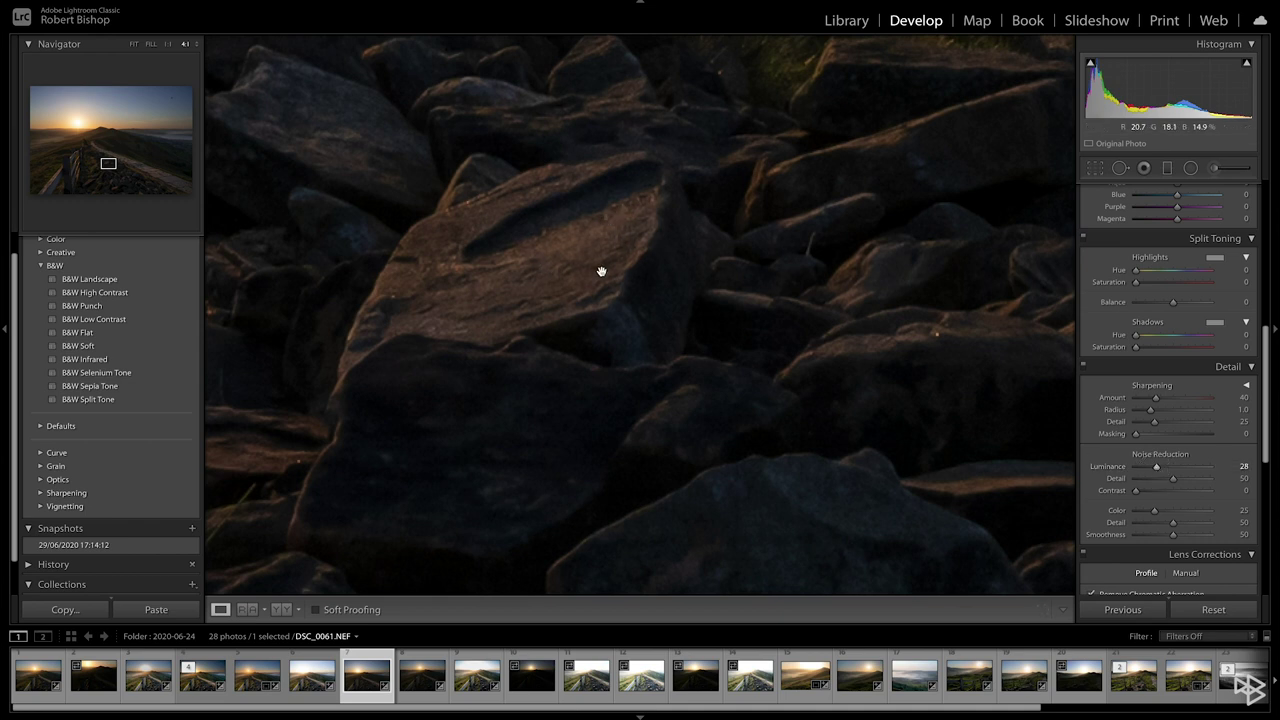
left_click(1084, 368)
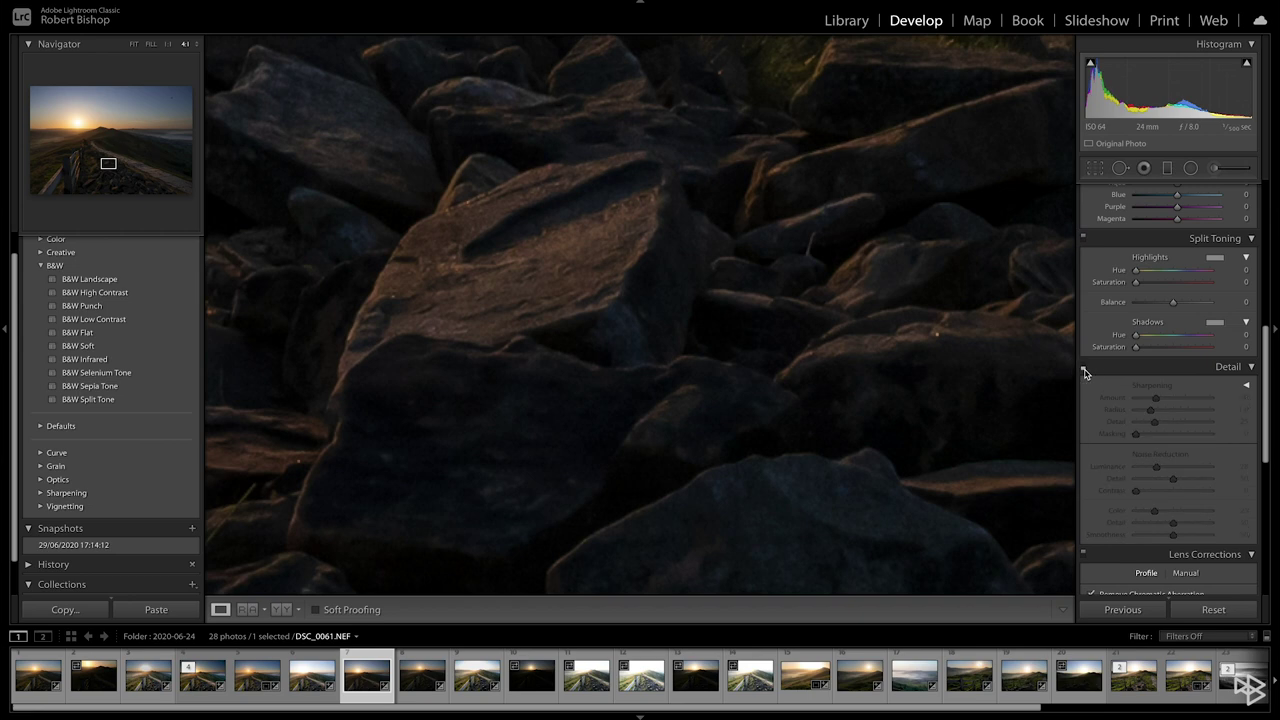
left_click(1084, 369)
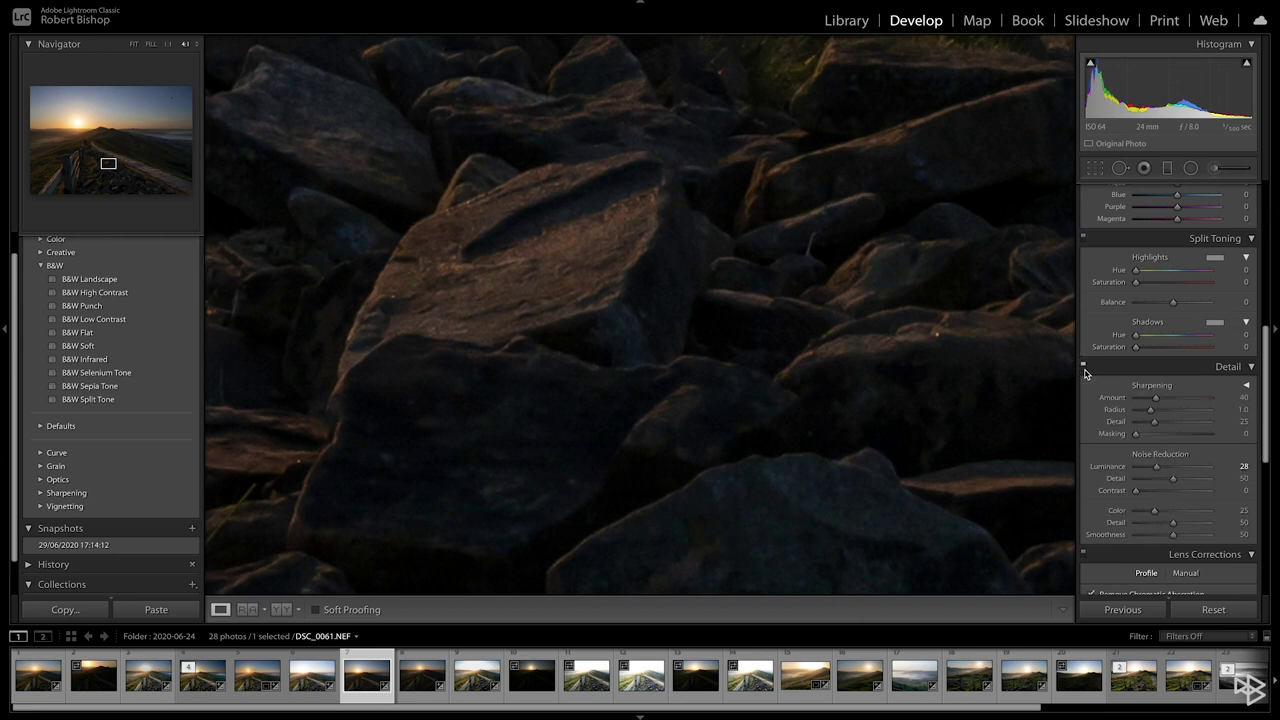
left_click(831, 326)
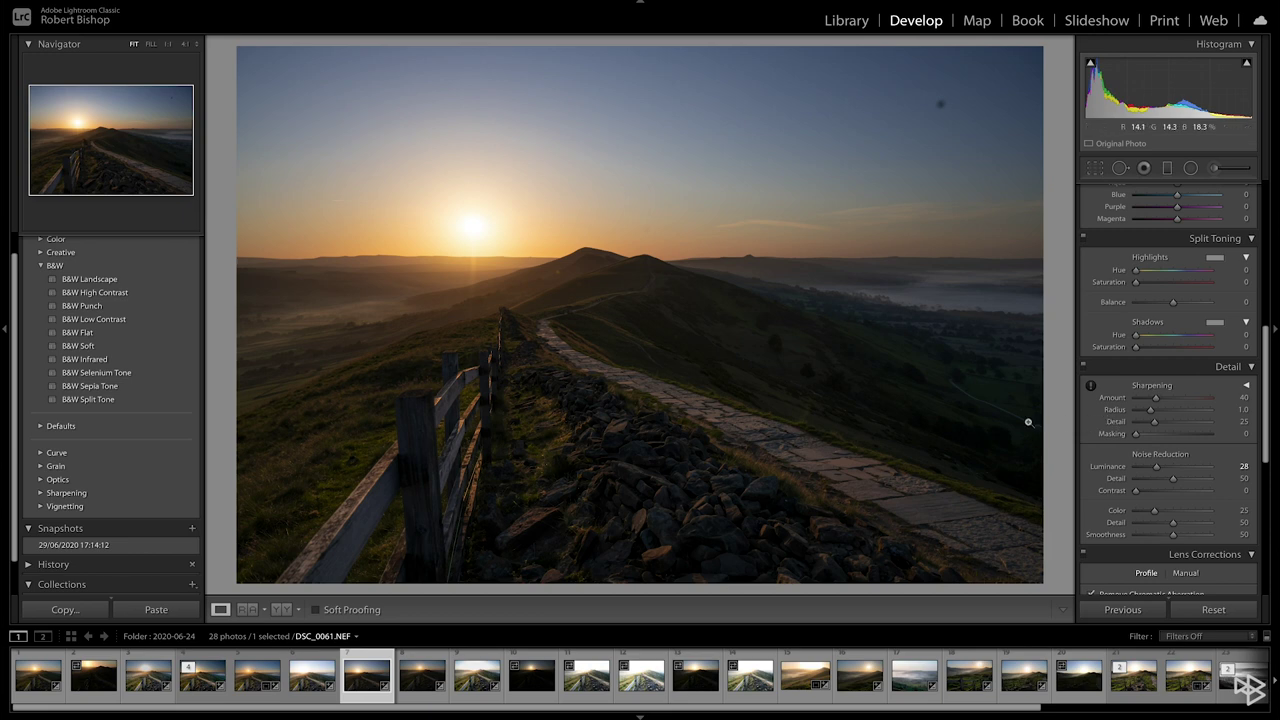
Set Dehaze to +19 and Clarity to −3 after testing stronger values.
scroll(1172, 423, "up", 10)
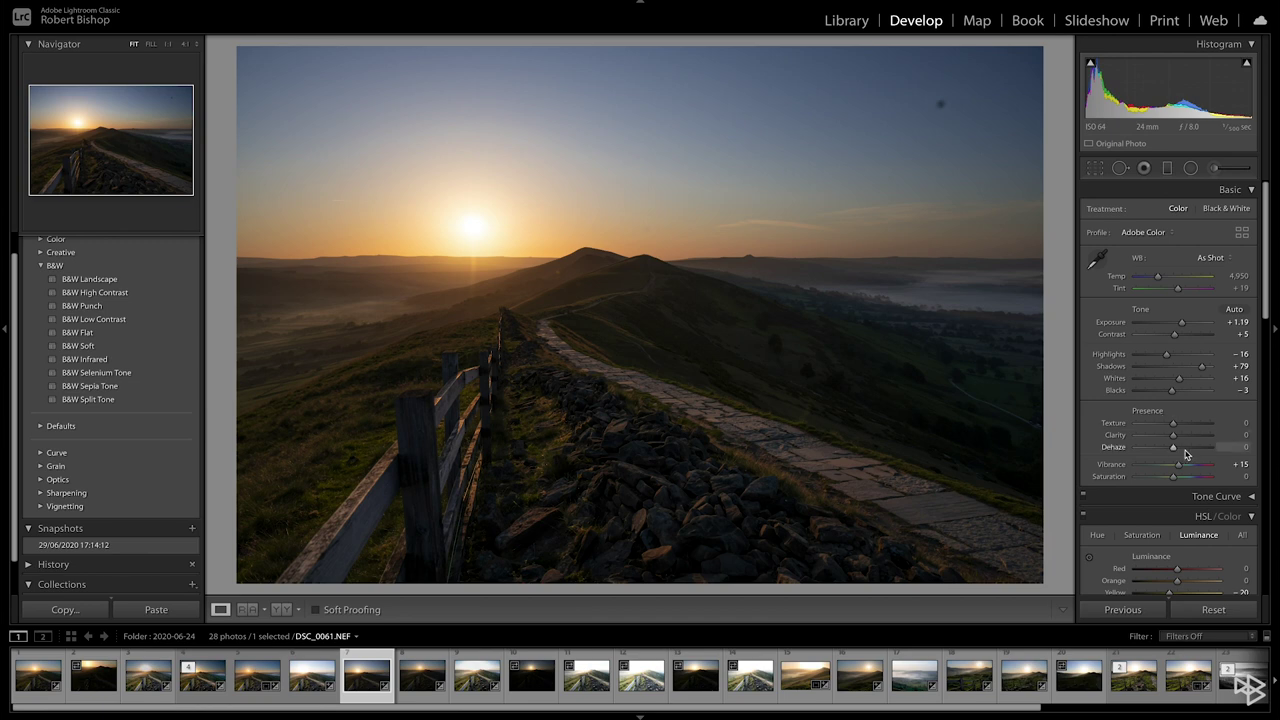
mouse_move(1174, 451)
left_mouse_down()
mouse_move(1212, 452)
mouse_move(1129, 451)
mouse_move(1191, 449)
mouse_move(1174, 451)
left_mouse_up()
left_click_drag(1175, 451, 1179, 451)
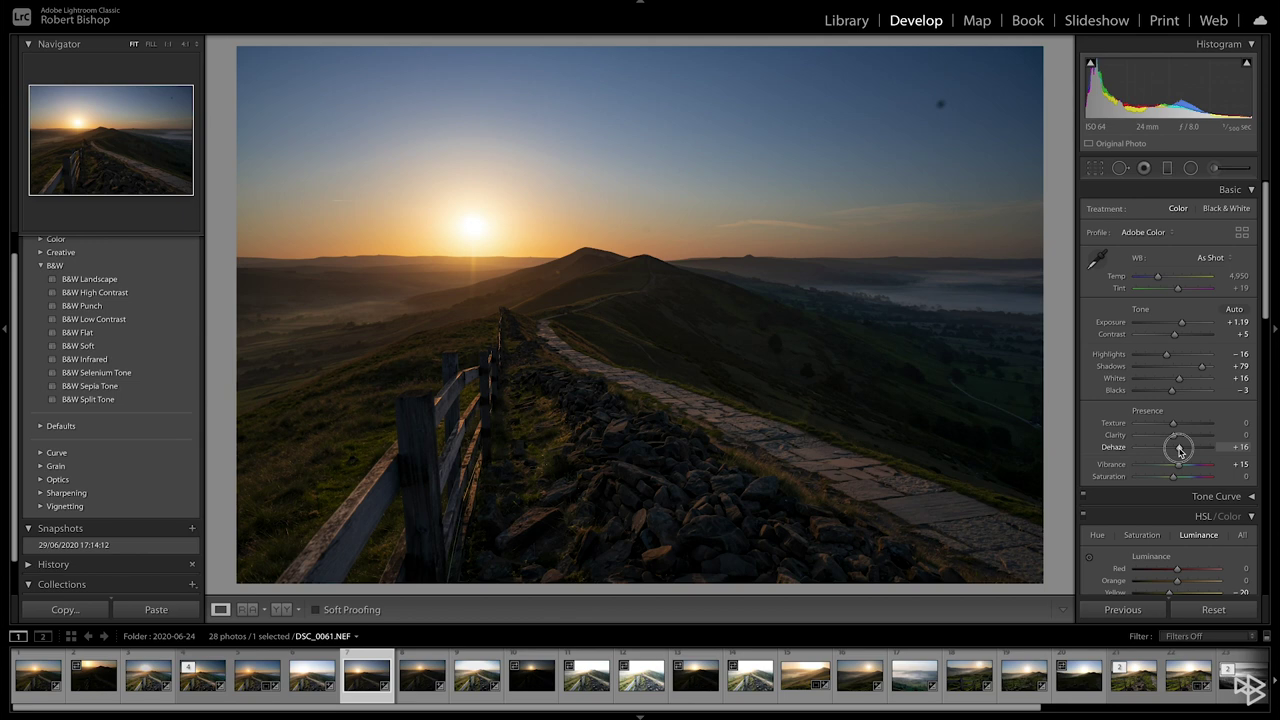
left_click_drag(1179, 451, 1181, 451)
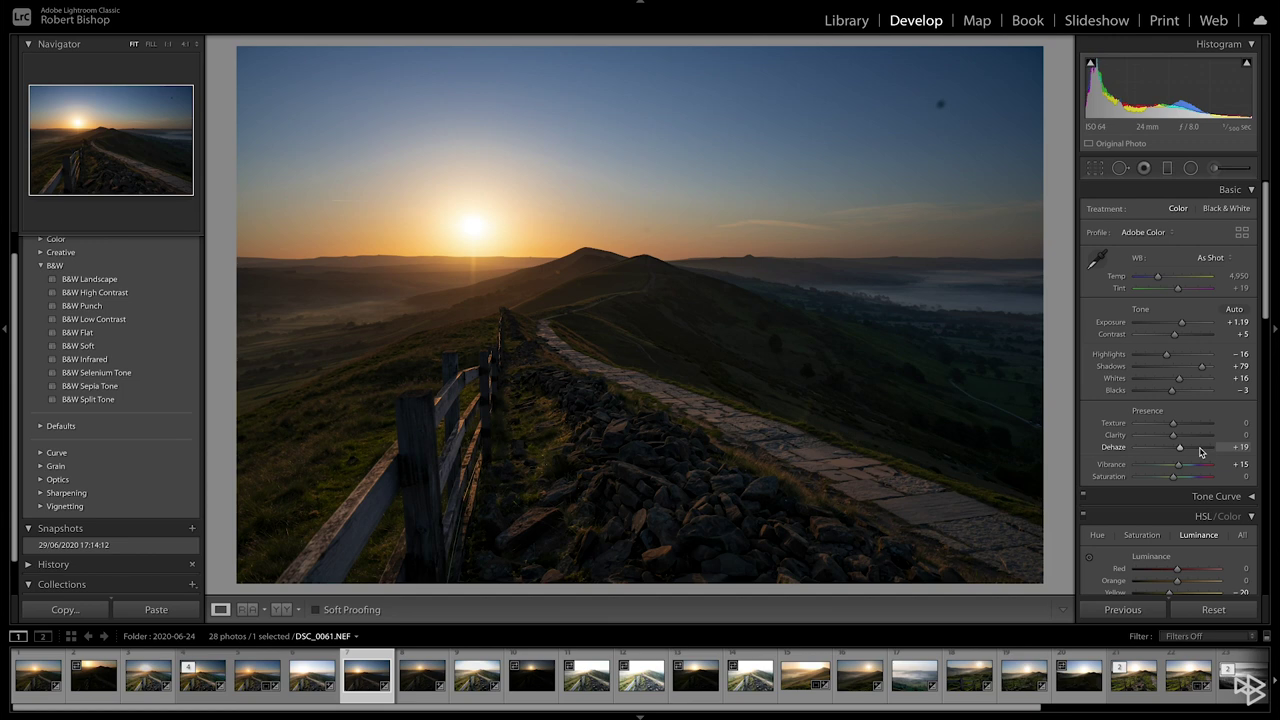
left_click_drag(1171, 437, 1199, 439)
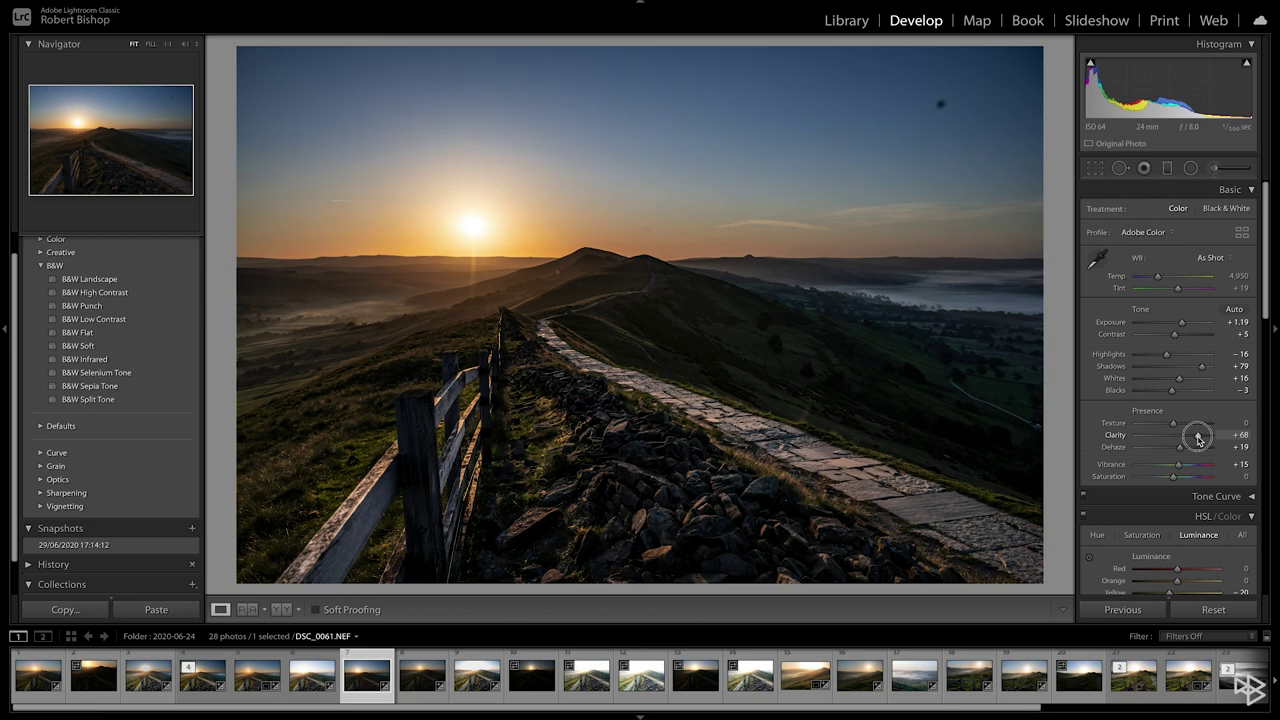
left_click_drag(1199, 437, 1173, 441)
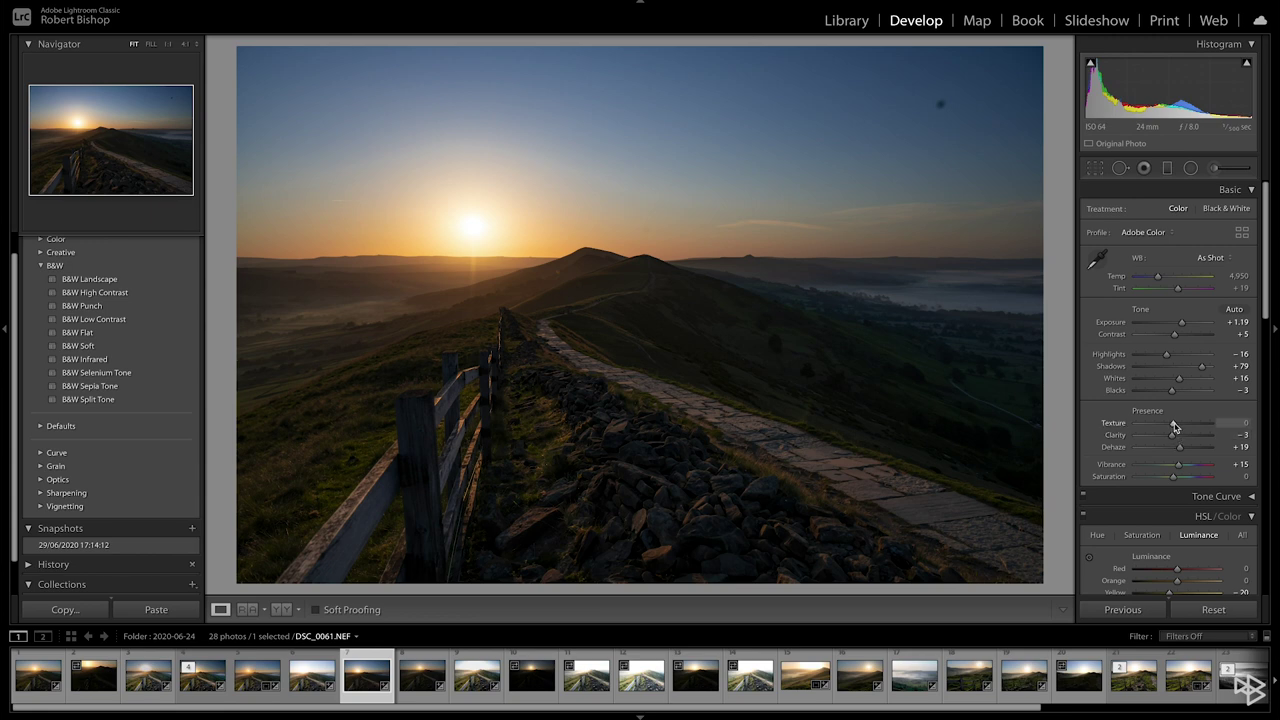
Bring Texture back to +1, then set Saturation −4 and Vibrance +10.
mouse_move(1174, 426)
left_mouse_down()
mouse_move(1215, 426)
mouse_move(1191, 426)
left_mouse_up()
left_click_drag(1191, 427, 1175, 429)
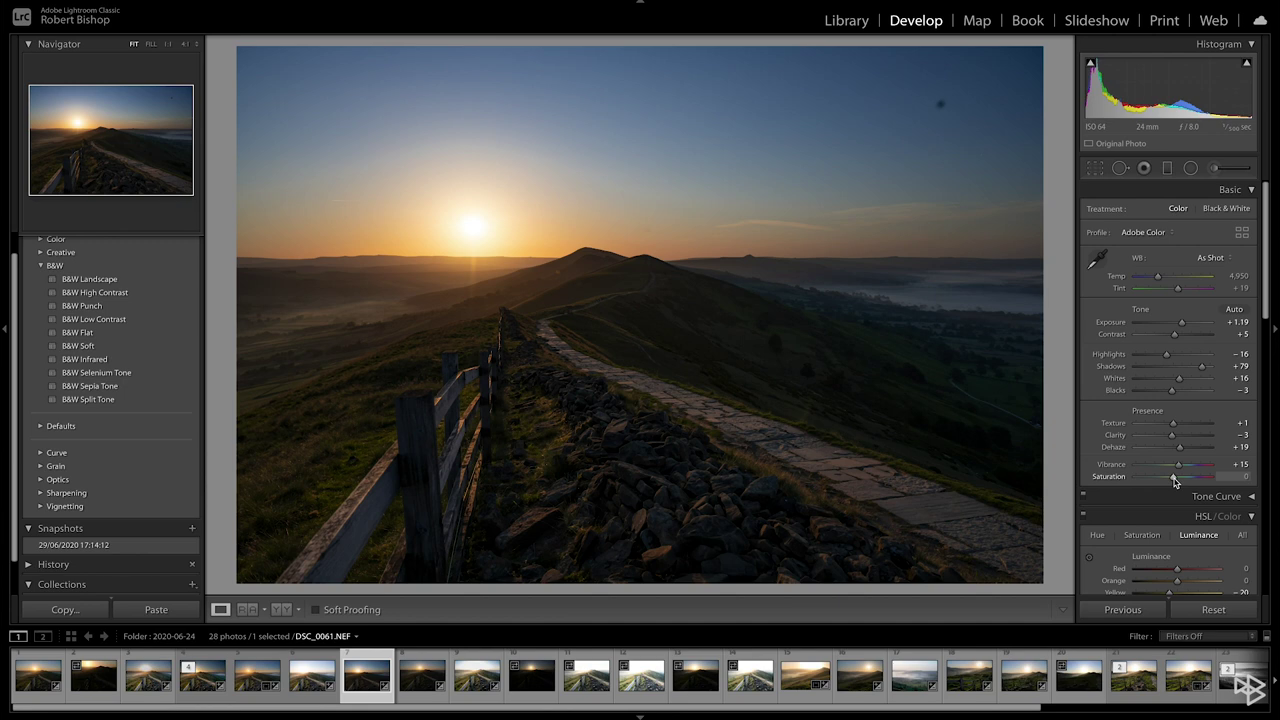
left_click_drag(1174, 481, 1174, 481)
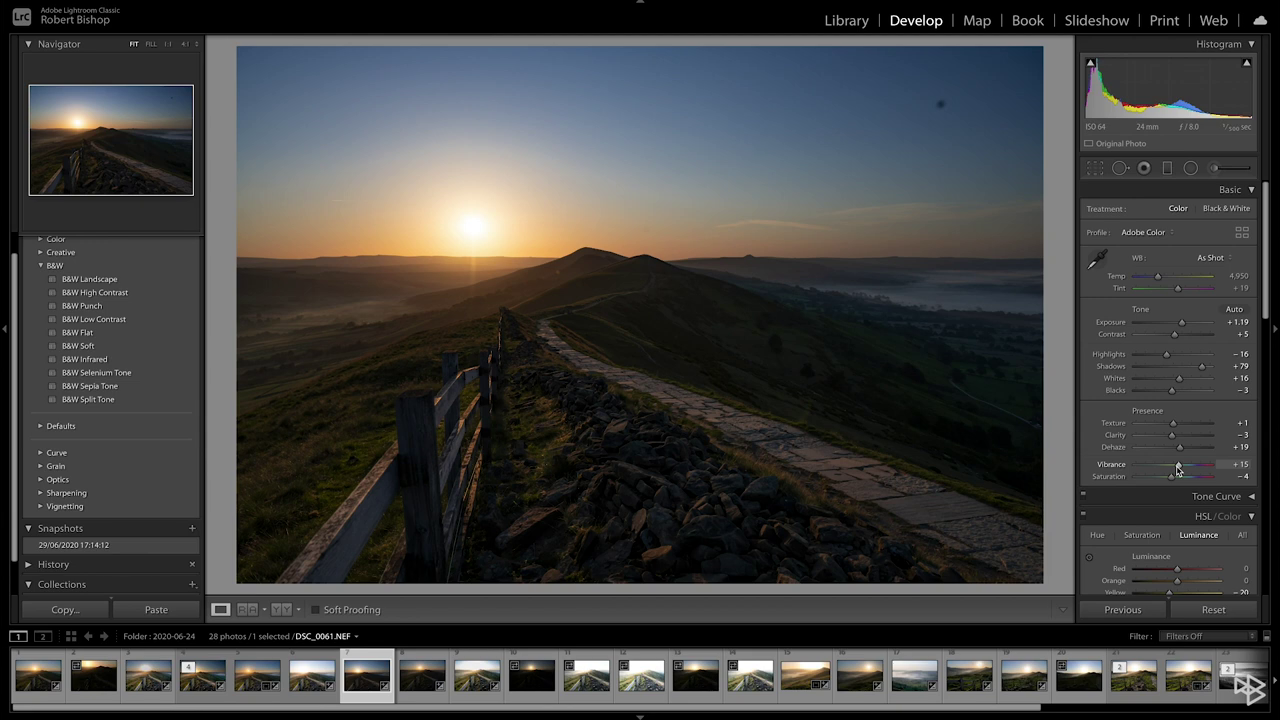
left_click_drag(1177, 467, 1175, 468)
Draw a graduated filter from the foreground up to the sun and set its exposure to +0.87.
left_click(1166, 170)
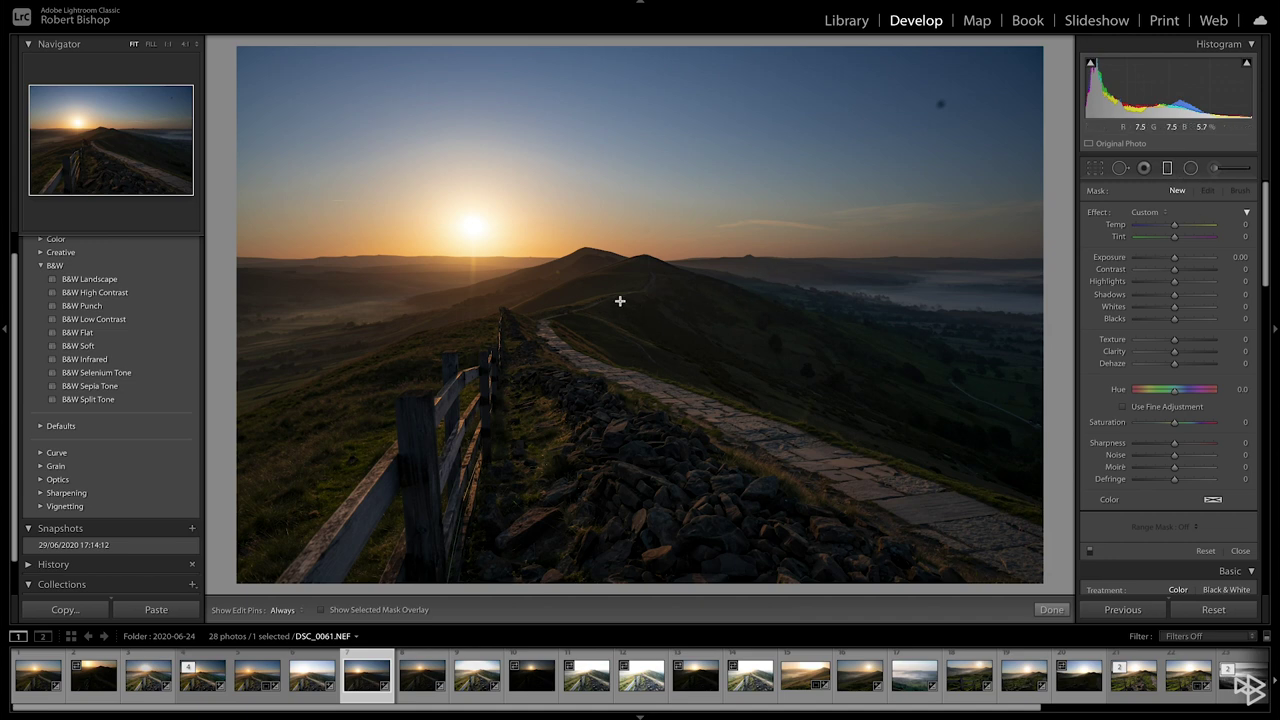
left_click_drag(471, 318, 475, 149)
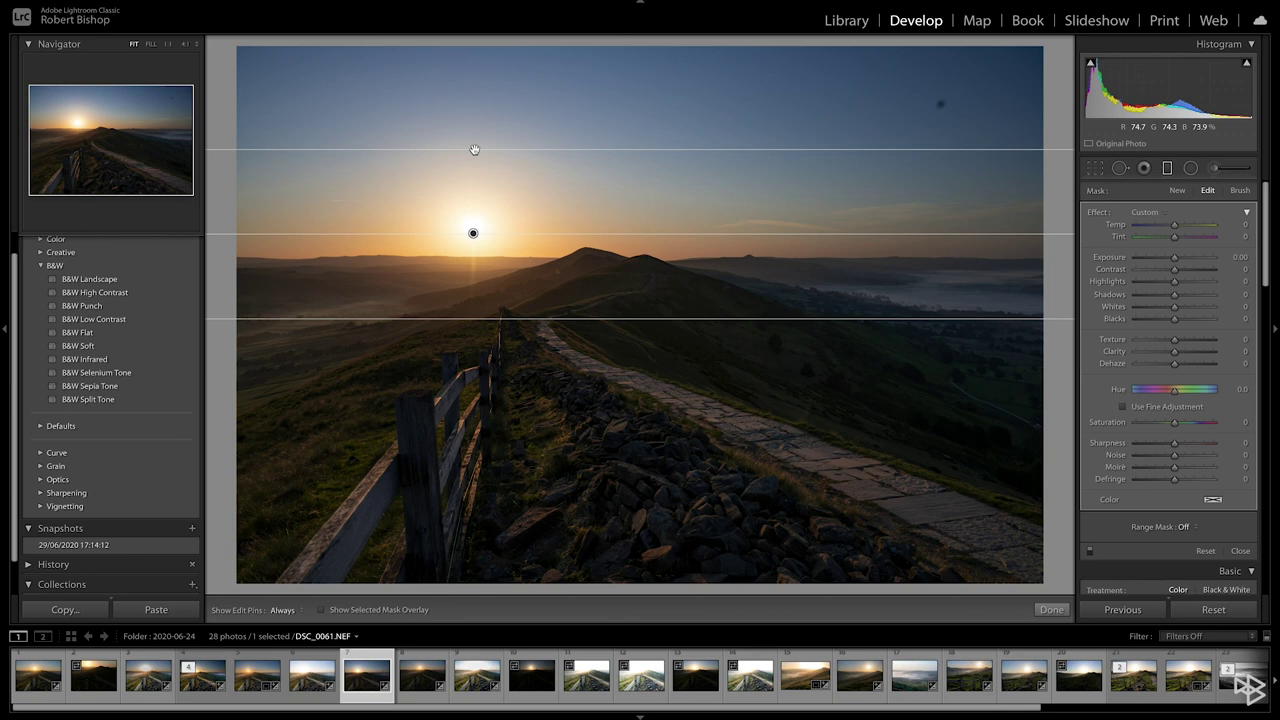
key("o")
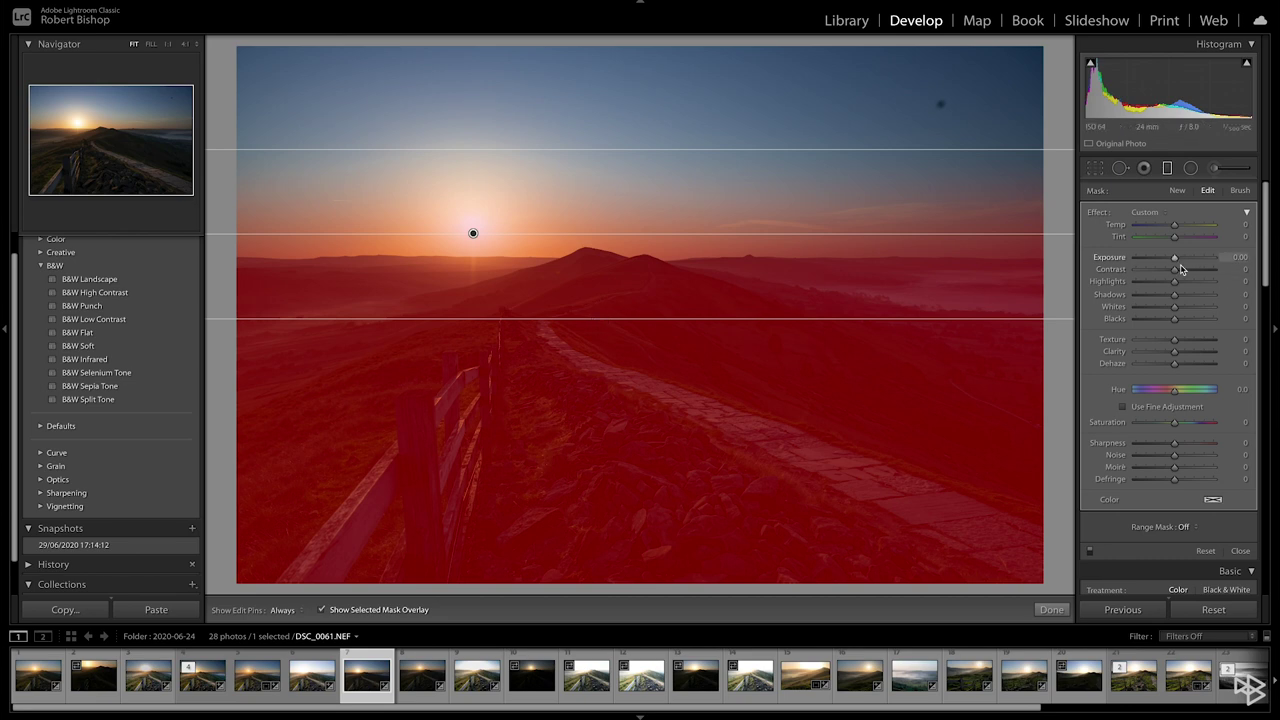
key("o")
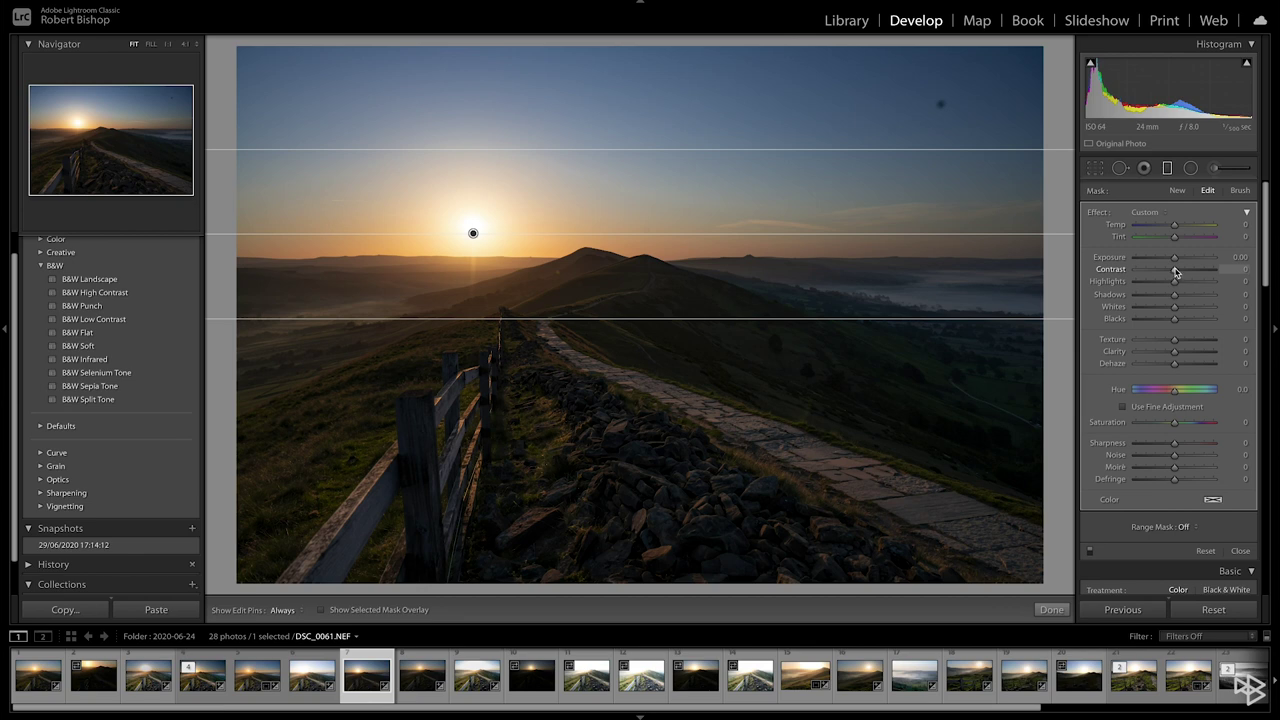
left_click_drag(1174, 258, 1183, 262)
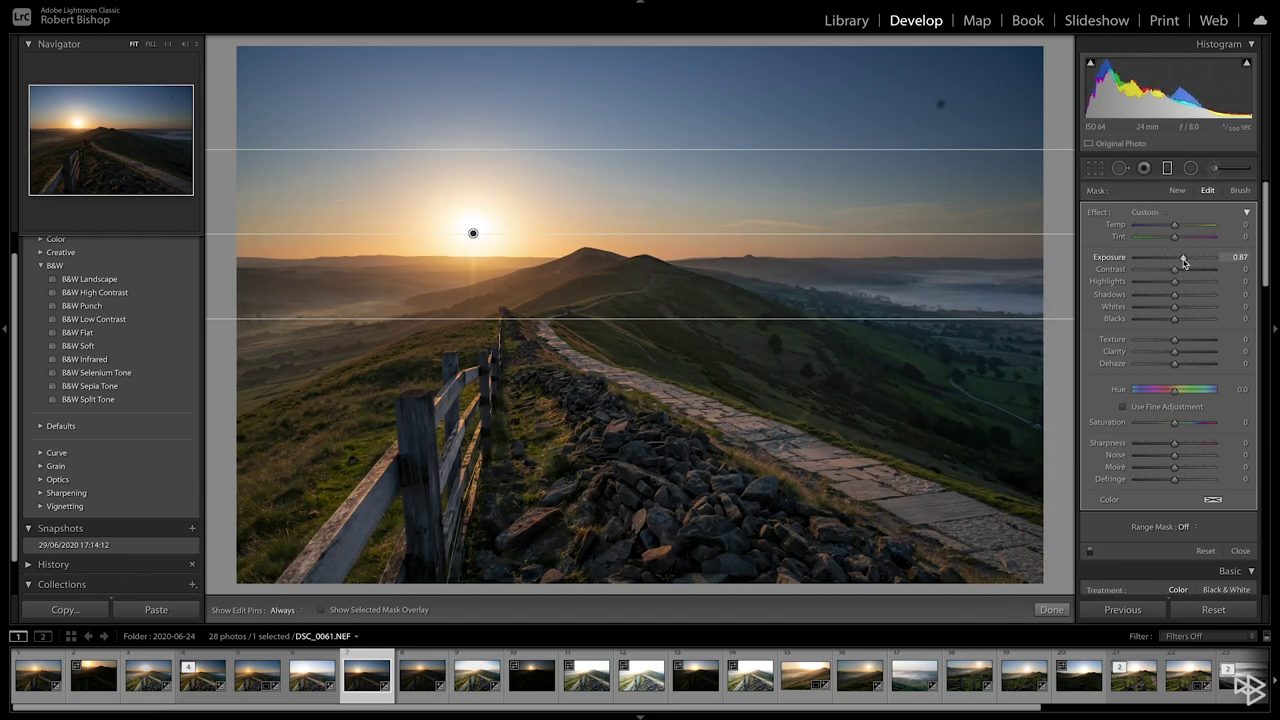
Lower the overall Basic exposure to +0.40.
left_click(1239, 551)
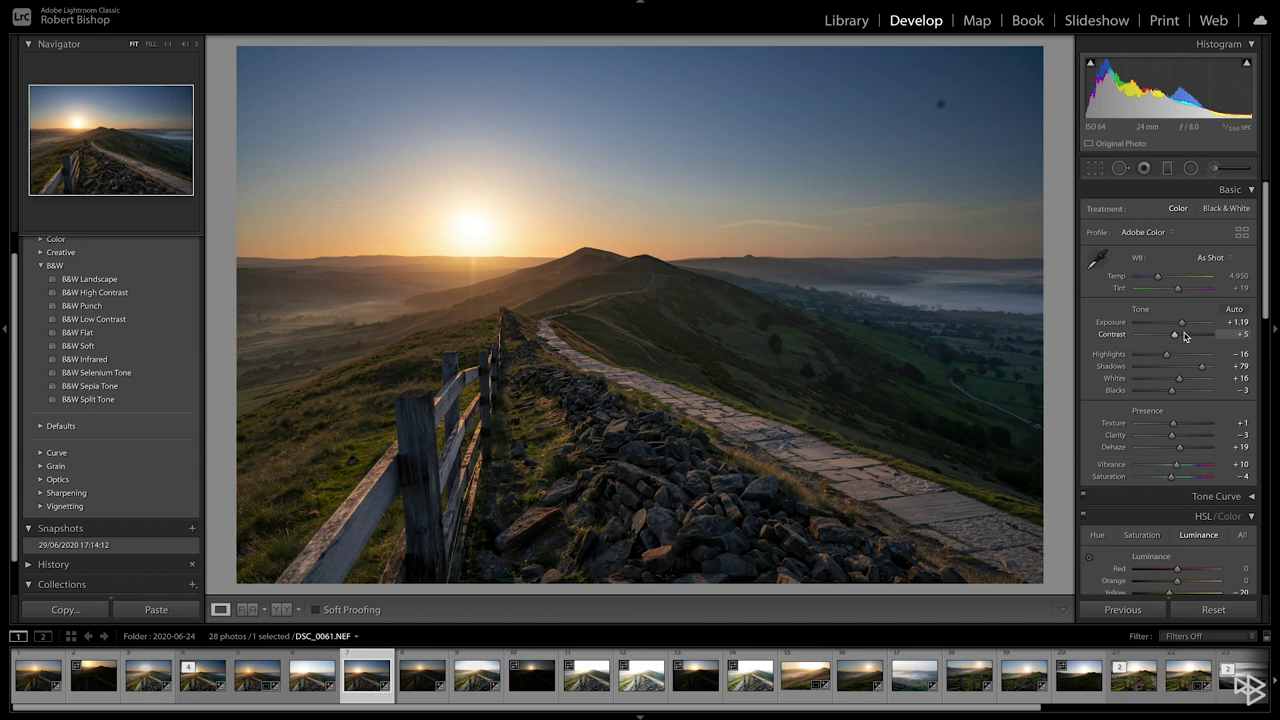
left_click_drag(1182, 322, 1177, 326)
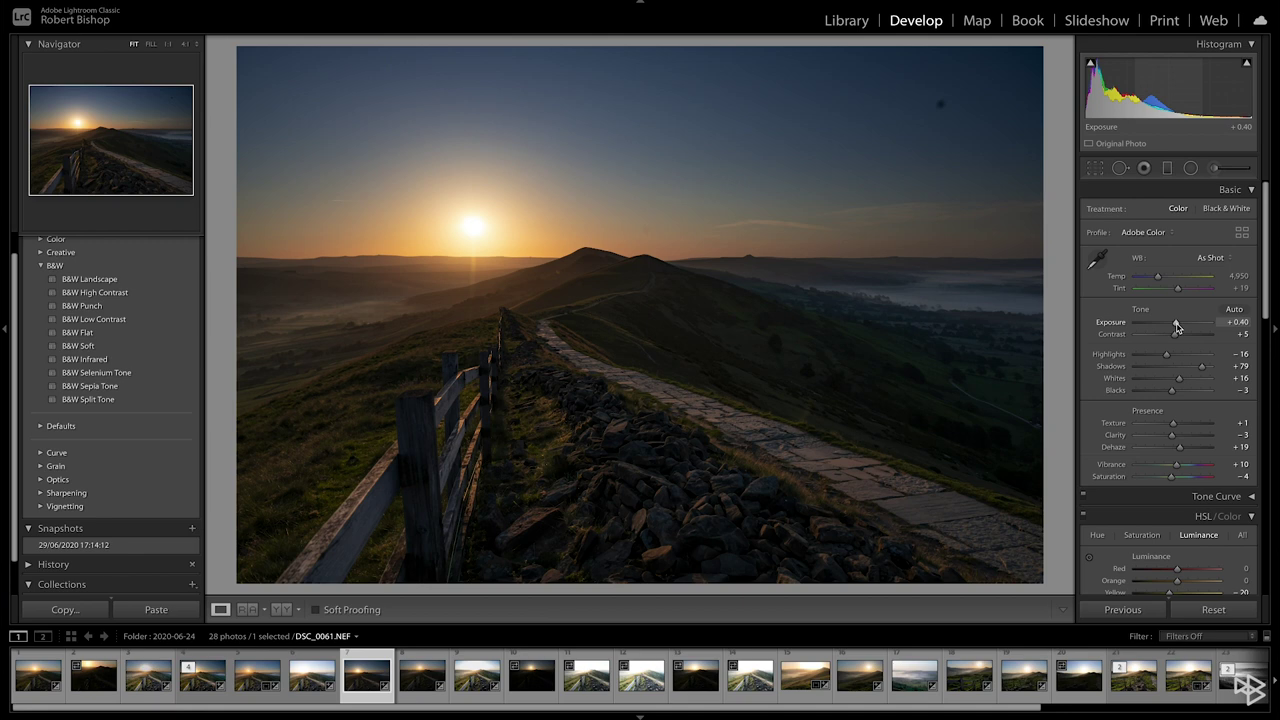
left_click(1167, 168)
Set the graduated filter at the sun to exposure 1.78, highlights 20 and whites 51.
left_click(473, 233)
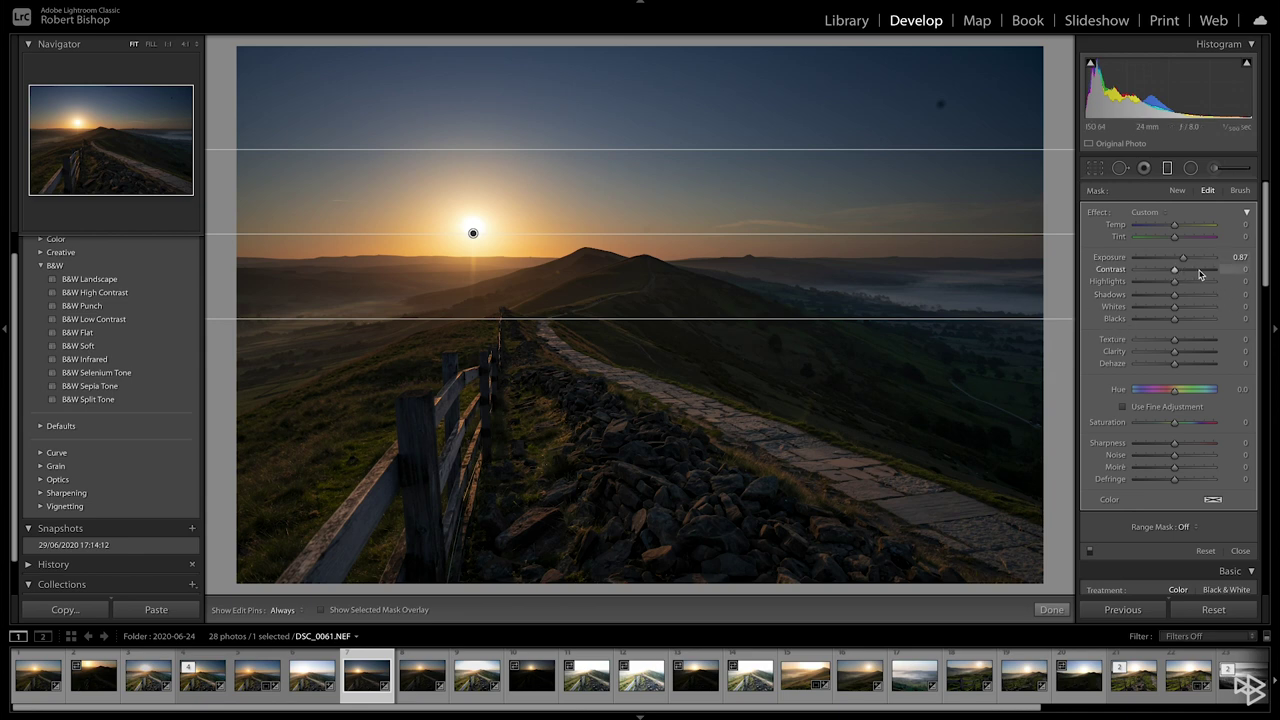
left_click_drag(1183, 257, 1193, 262)
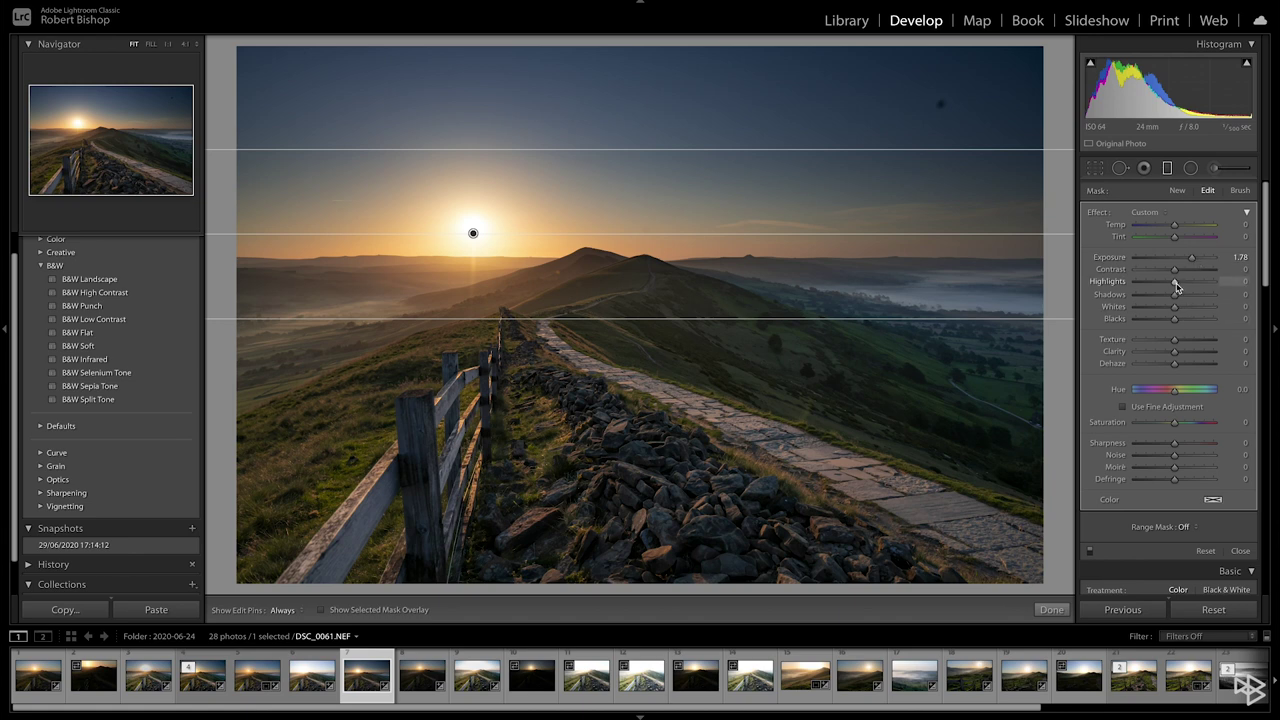
left_click_drag(1176, 287, 1196, 311)
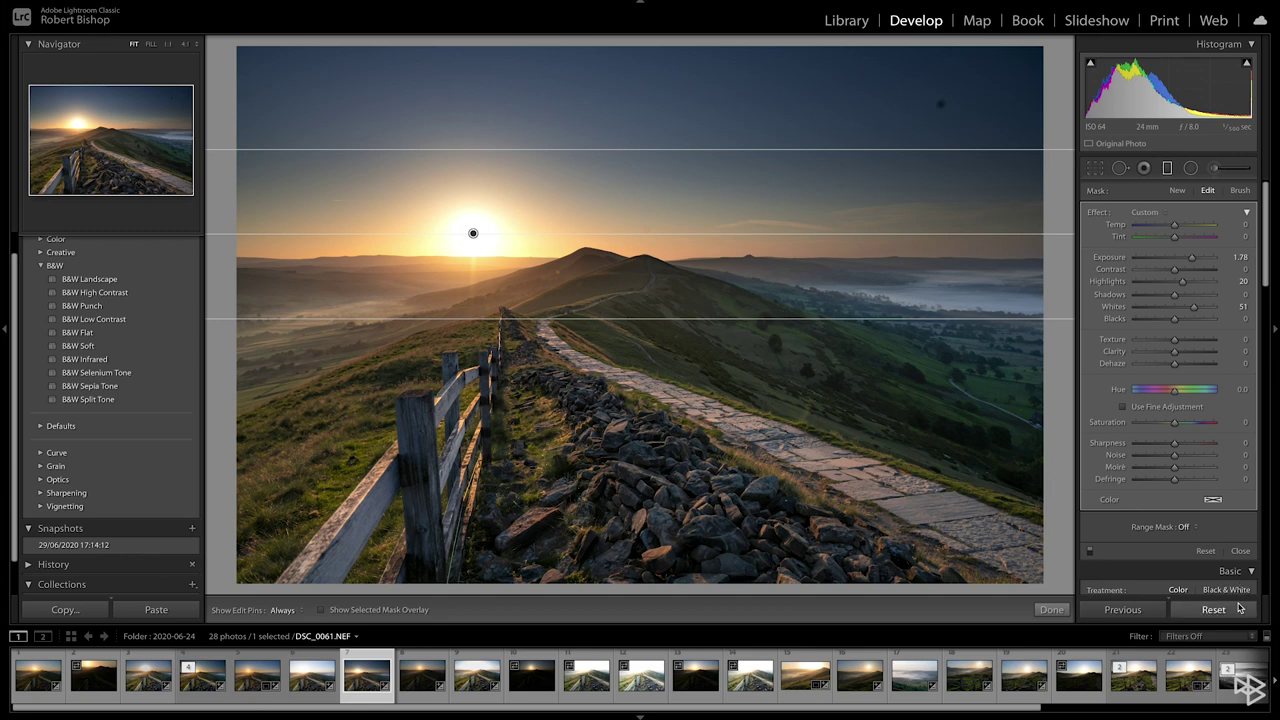
Draw a radial filter ellipse out from the sun and shift it down over the ridge.
left_click(1240, 552)
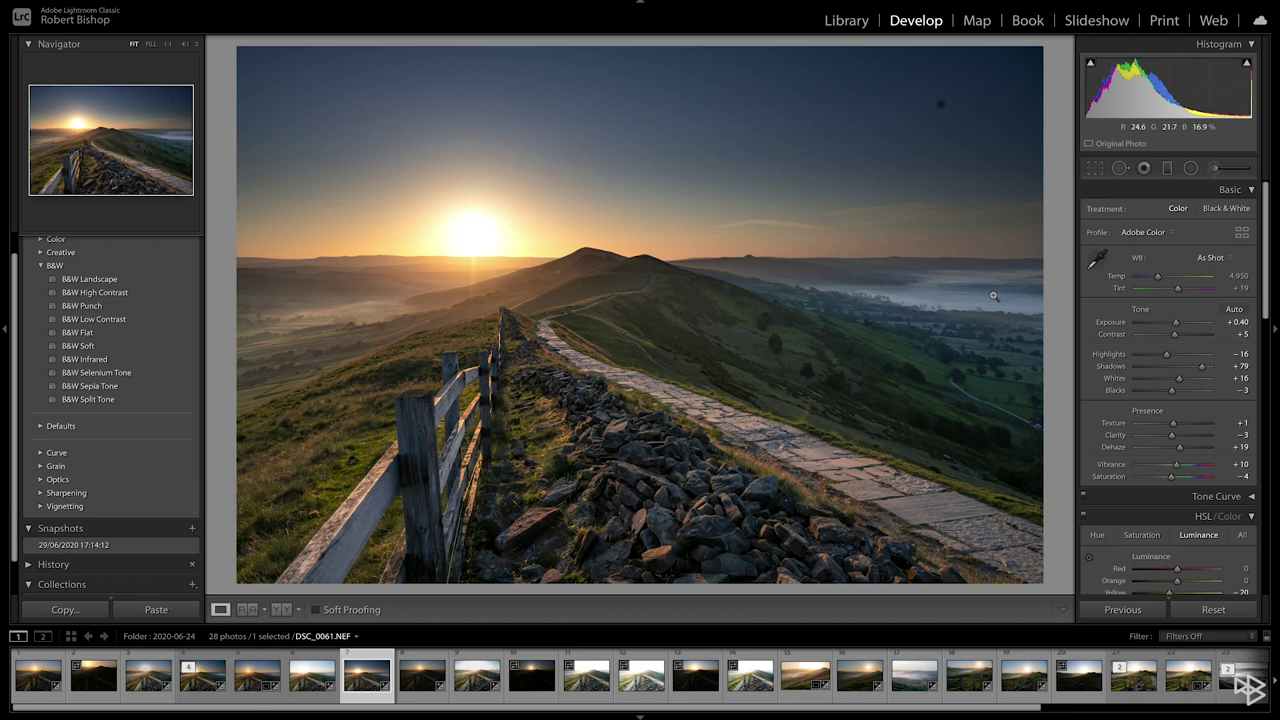
left_click(1191, 168)
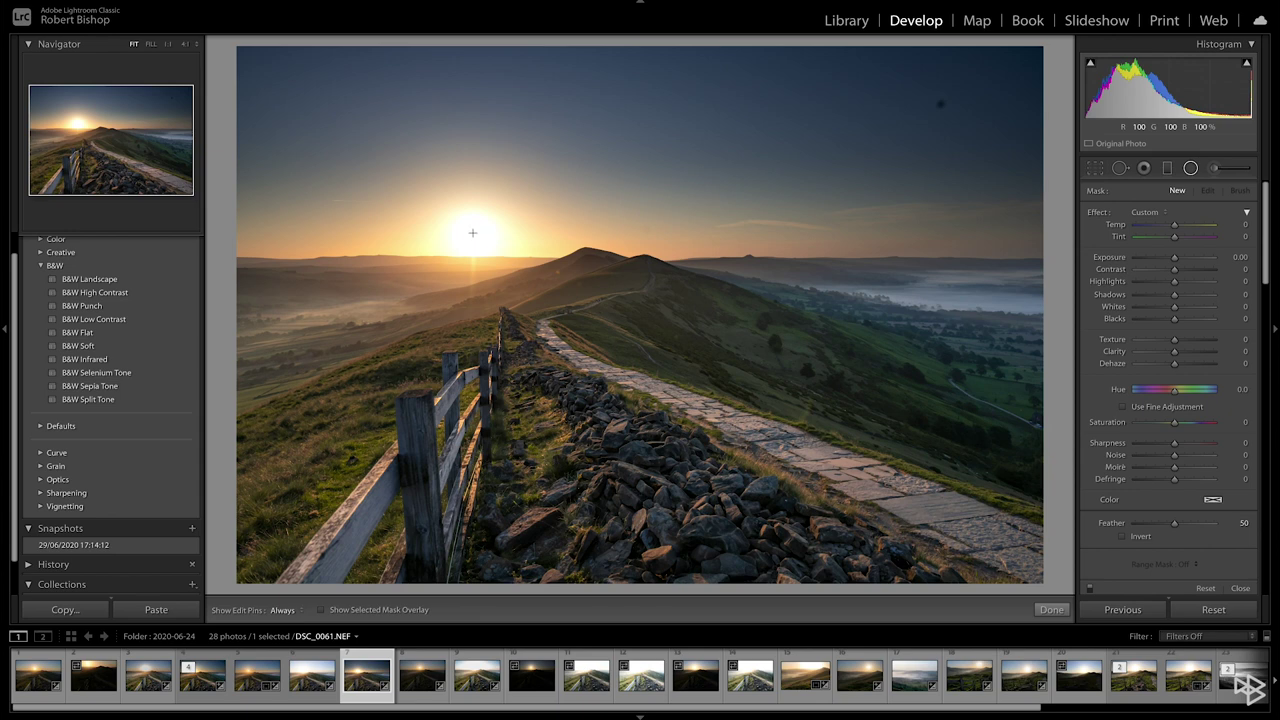
left_click_drag(472, 237, 663, 391)
left_click_drag(470, 241, 472, 254)
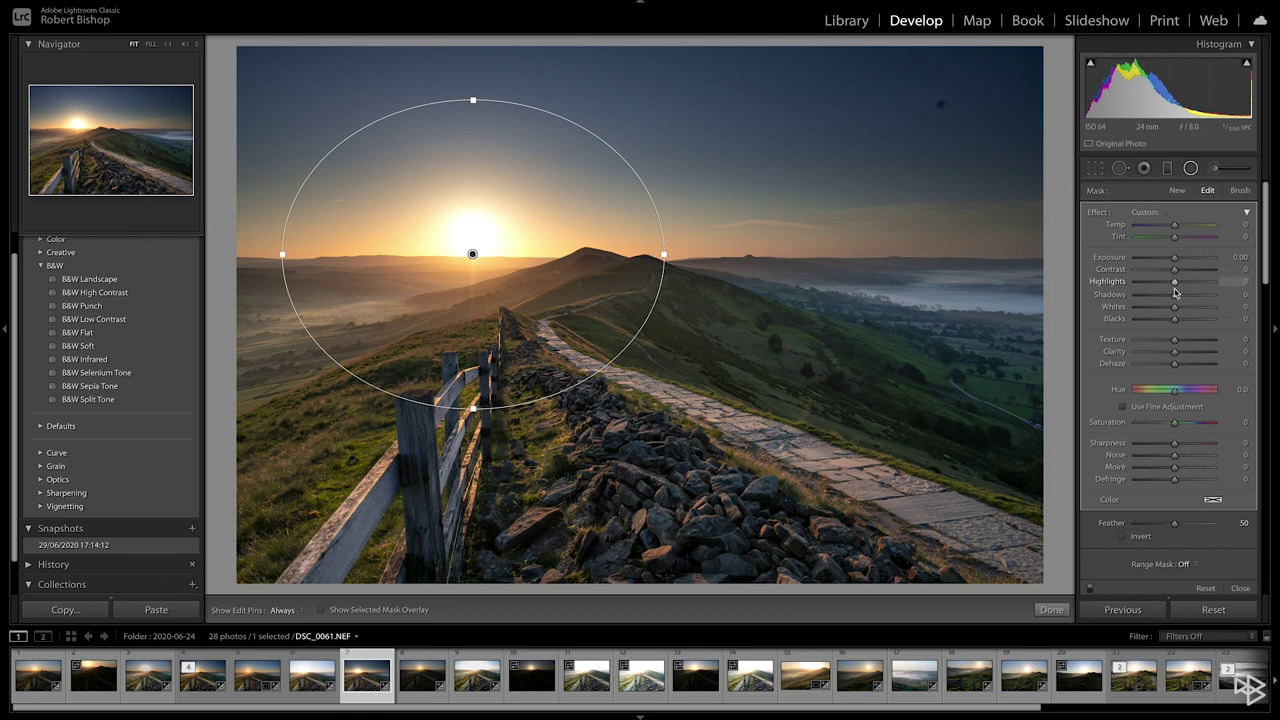
Give the inverted radial filter highlights -10, dehaze -11 and contrast -19.
mouse_move(1175, 283)
left_mouse_down()
mouse_move(1163, 281)
mouse_move(1189, 285)
mouse_move(1172, 284)
left_mouse_up()
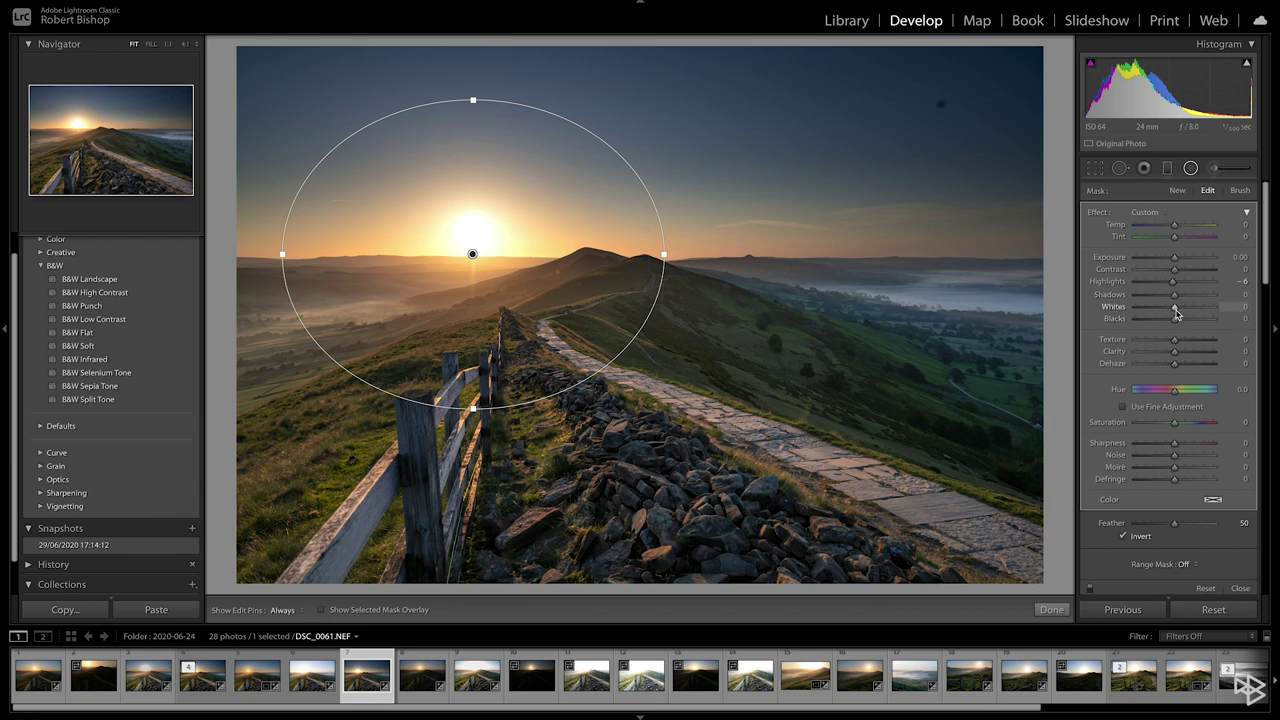
mouse_move(1174, 284)
left_mouse_down()
mouse_move(1163, 286)
mouse_move(1174, 288)
left_mouse_up()
left_click_drag(1174, 366, 1168, 367)
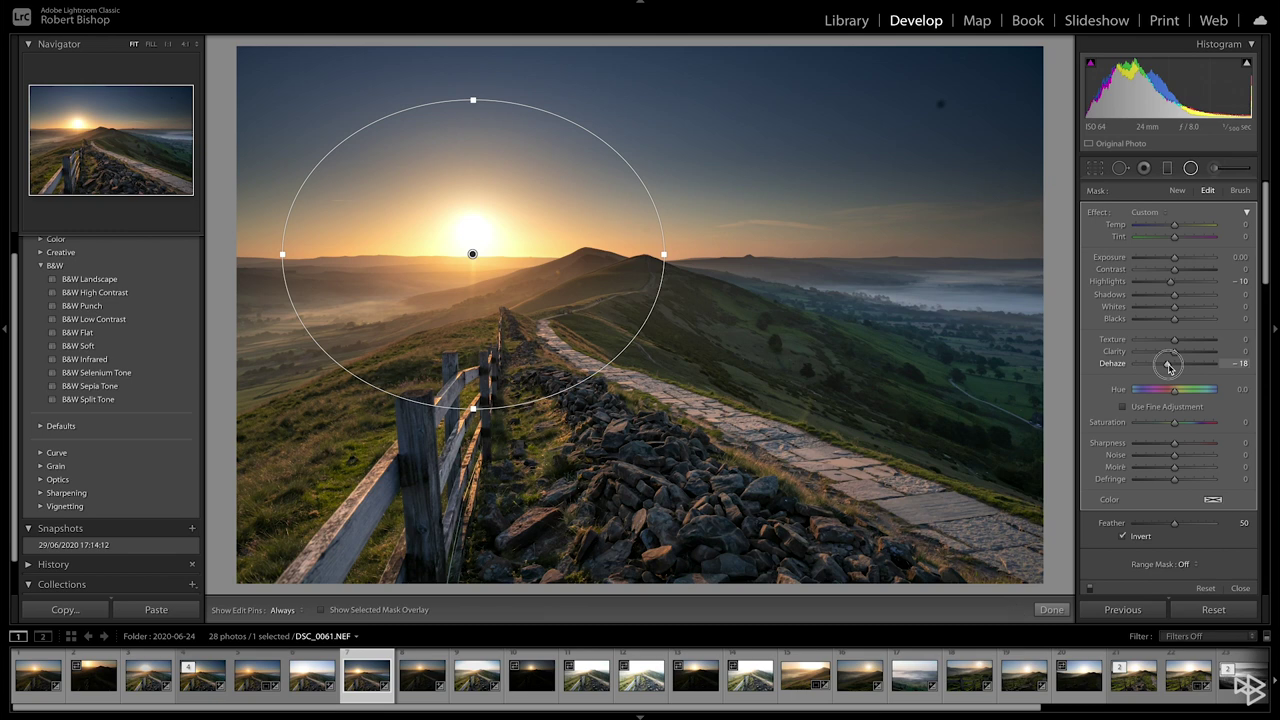
left_click_drag(1170, 367, 1173, 369)
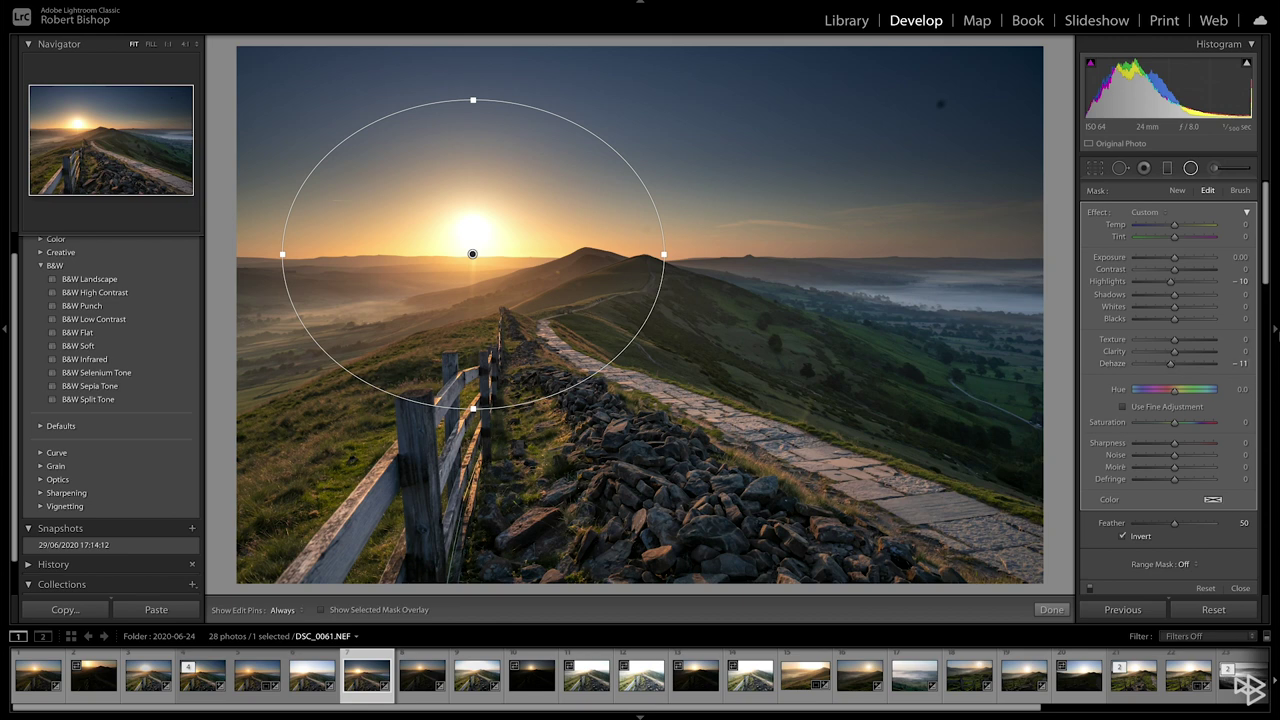
left_click_drag(1175, 272, 1169, 276)
Save a snapshot of the current edit and set Blacks to -27.
left_click(1240, 588)
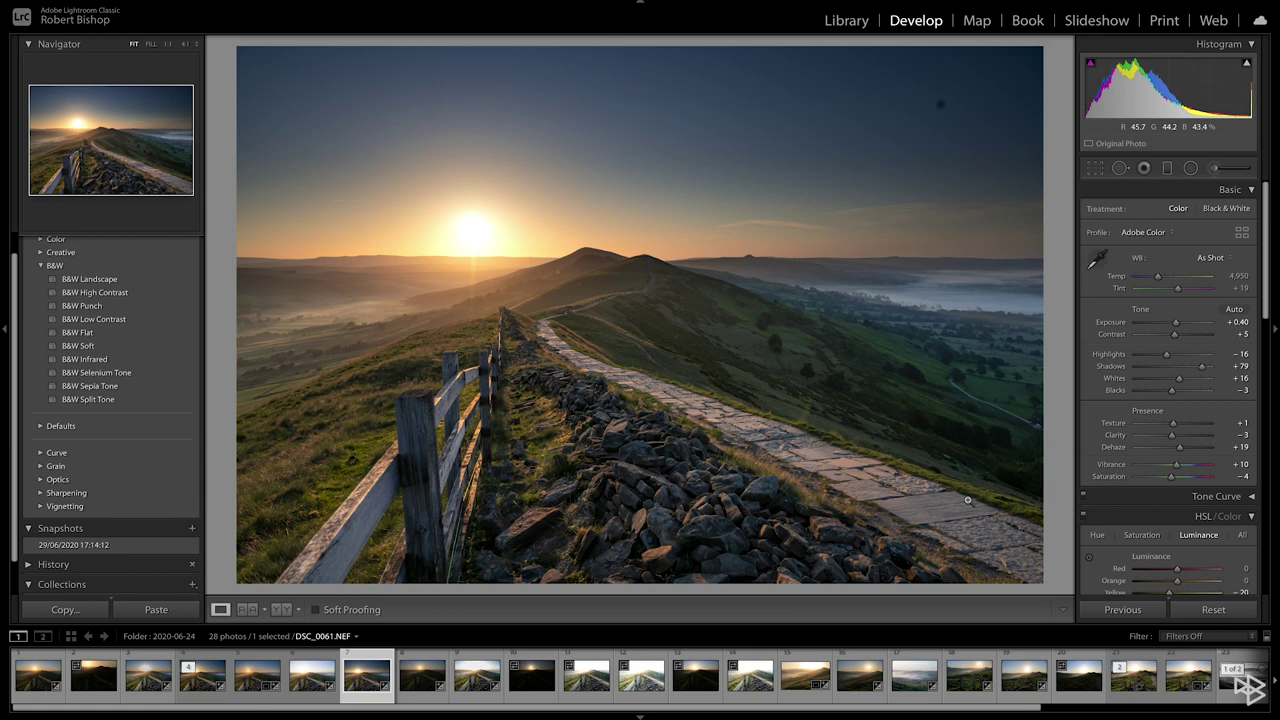
left_click(192, 528)
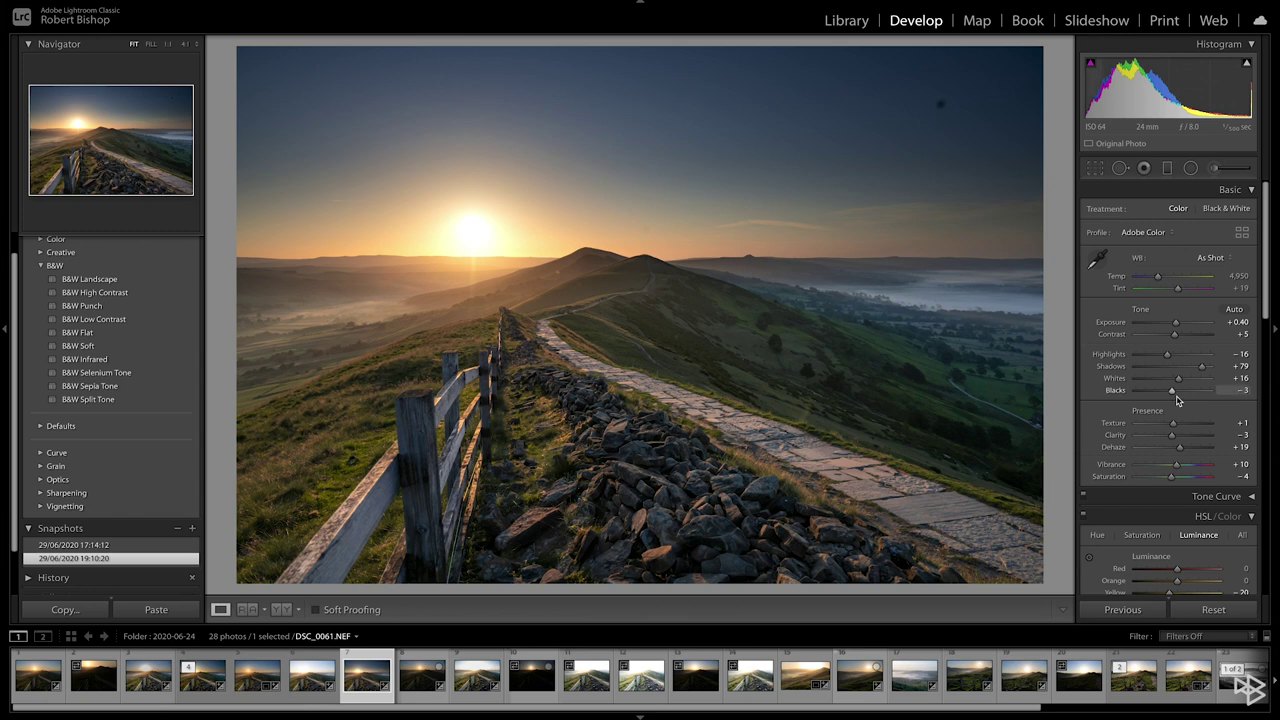
left_click_drag(1174, 396, 1164, 397)
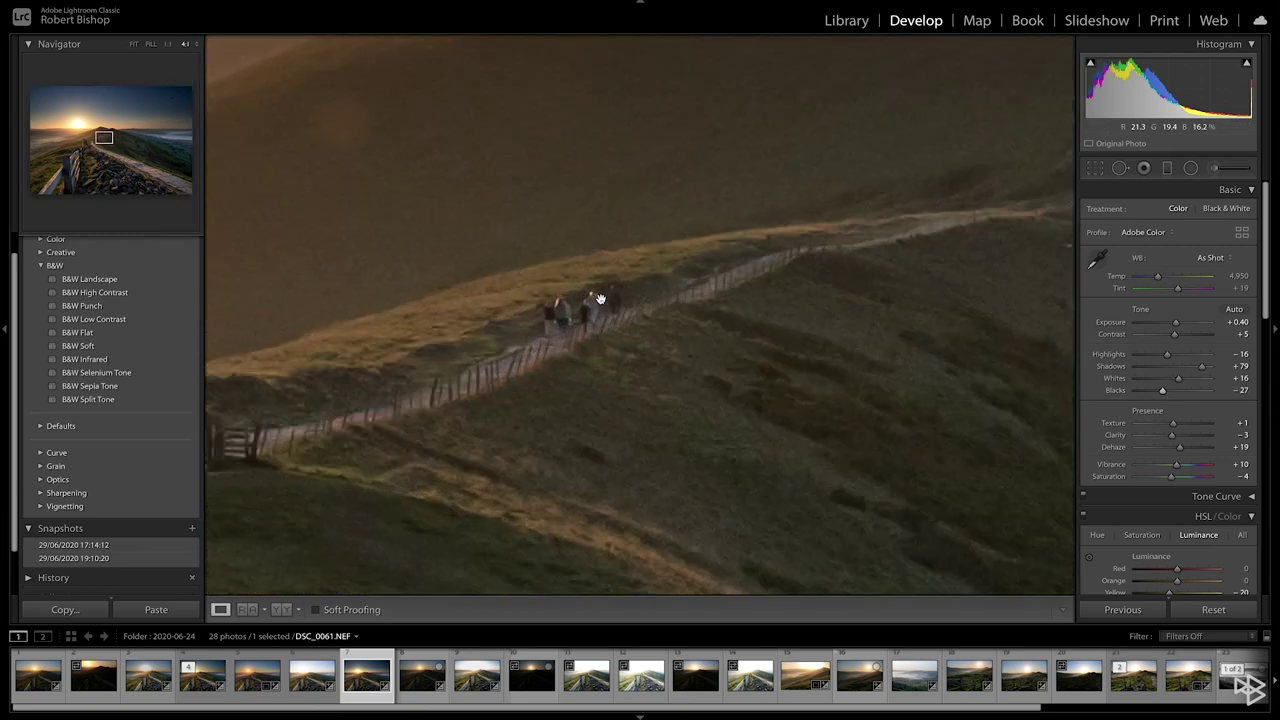
left_click(603, 301)
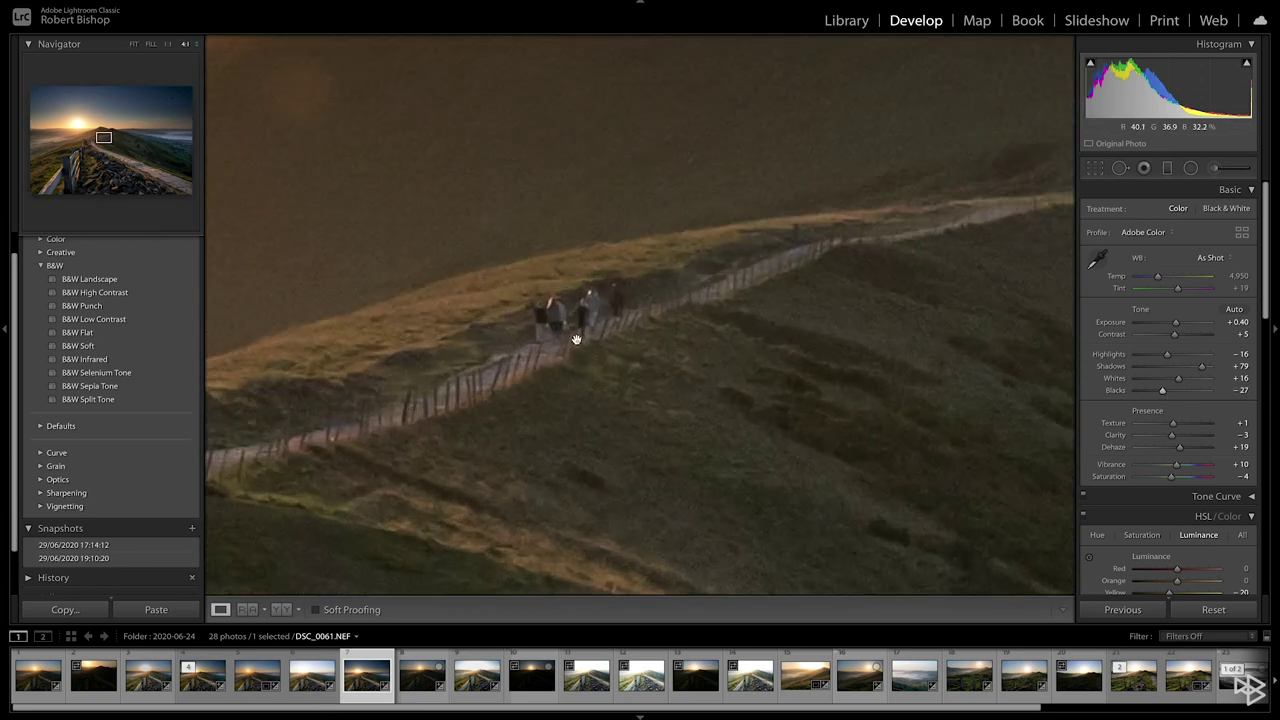
left_click(701, 314)
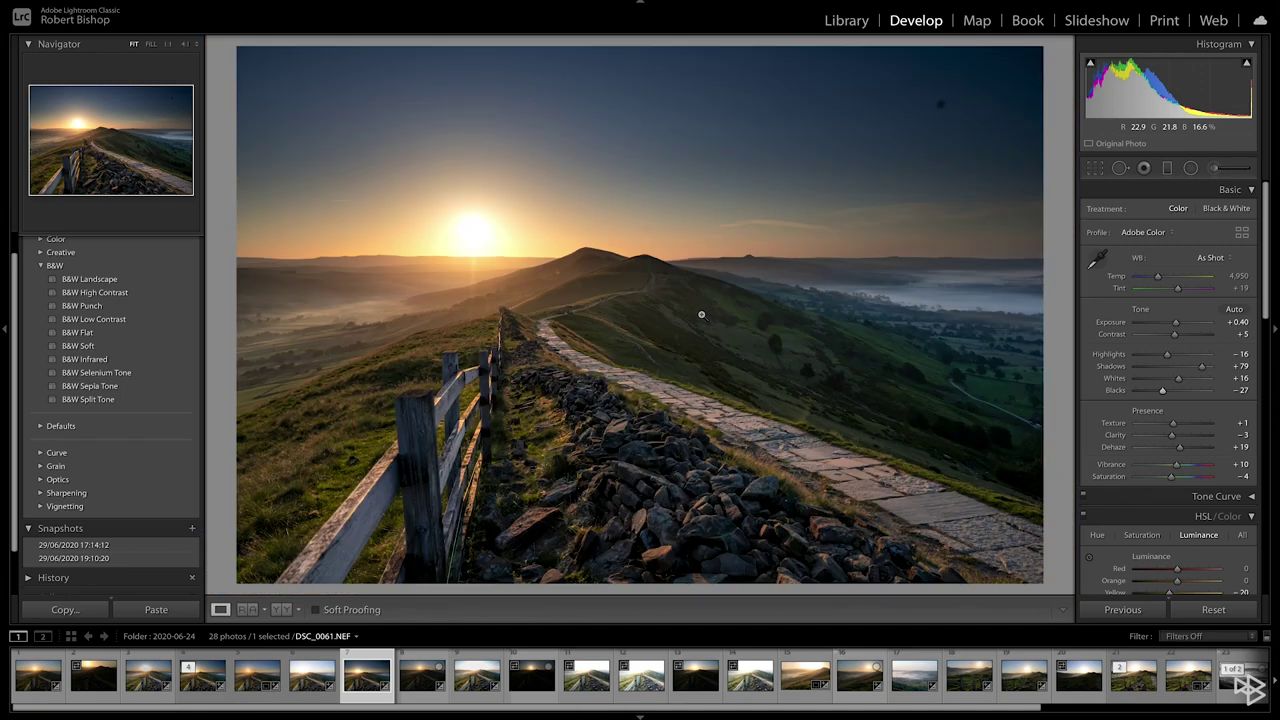
left_click(557, 311)
left_click(748, 350)
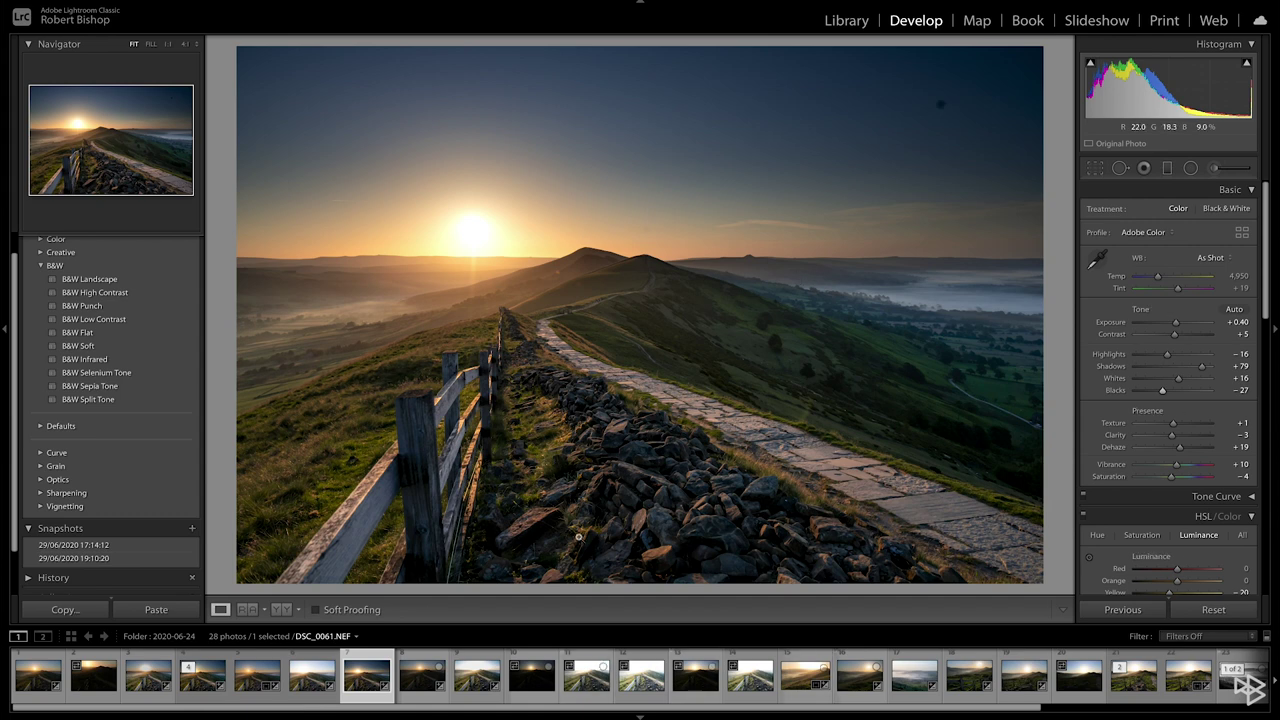
Send DSC_0061.NEF to Adobe Photoshop 2020 via Edit In.
right_click(700, 442)
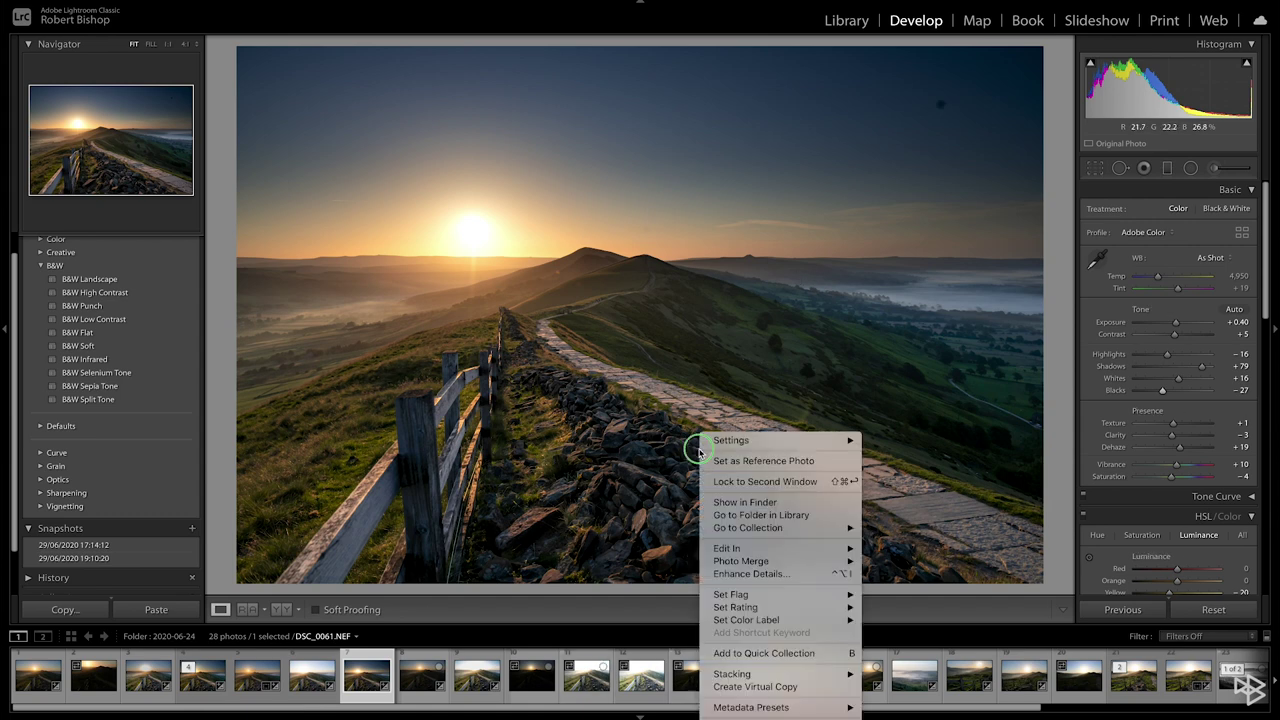
mouse_move(761, 621)
mouse_move(776, 549)
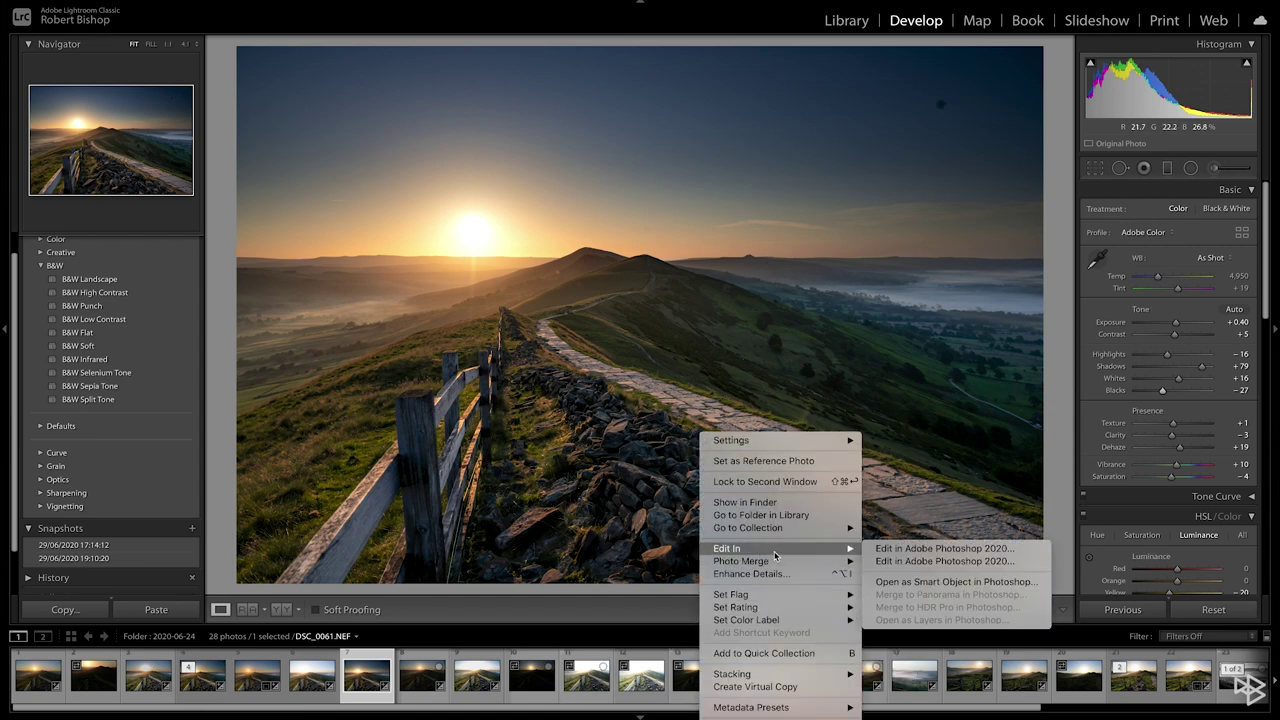
left_click(910, 566)
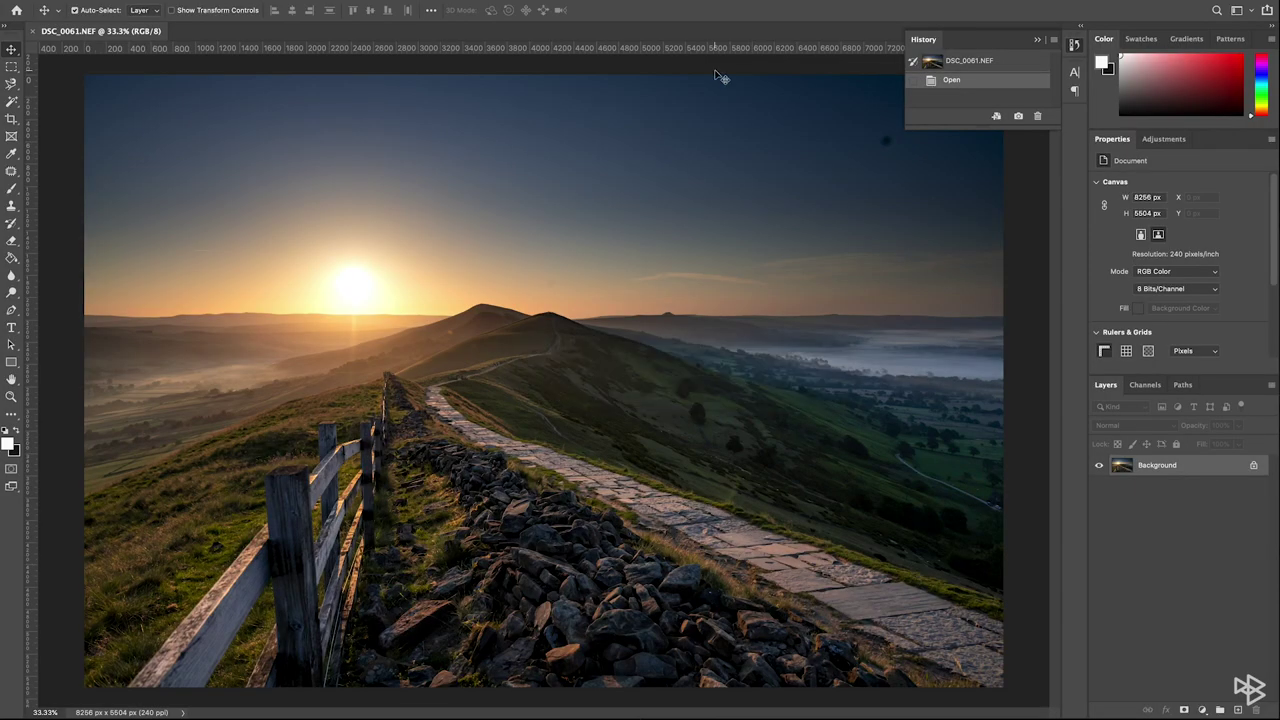
Patch out the dark dust spot in the sky with clean sky using the Patch tool.
left_click(1039, 37)
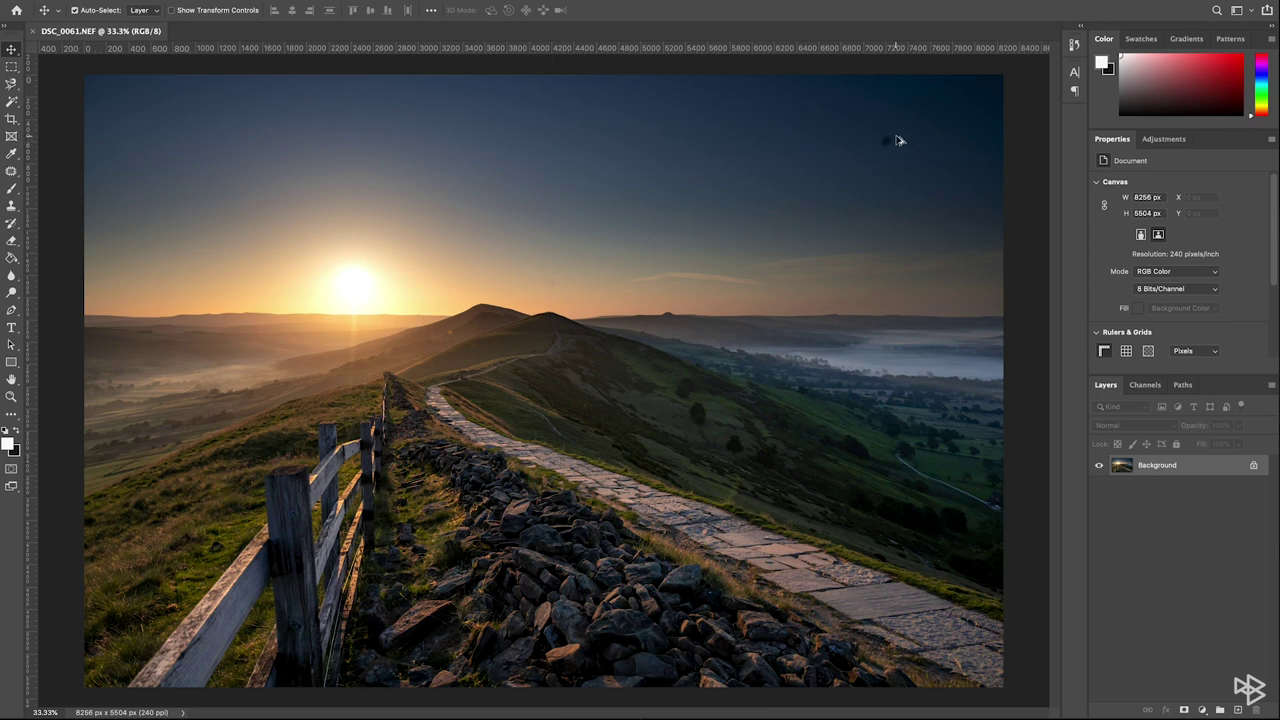
scroll(897, 140, "up", 5)
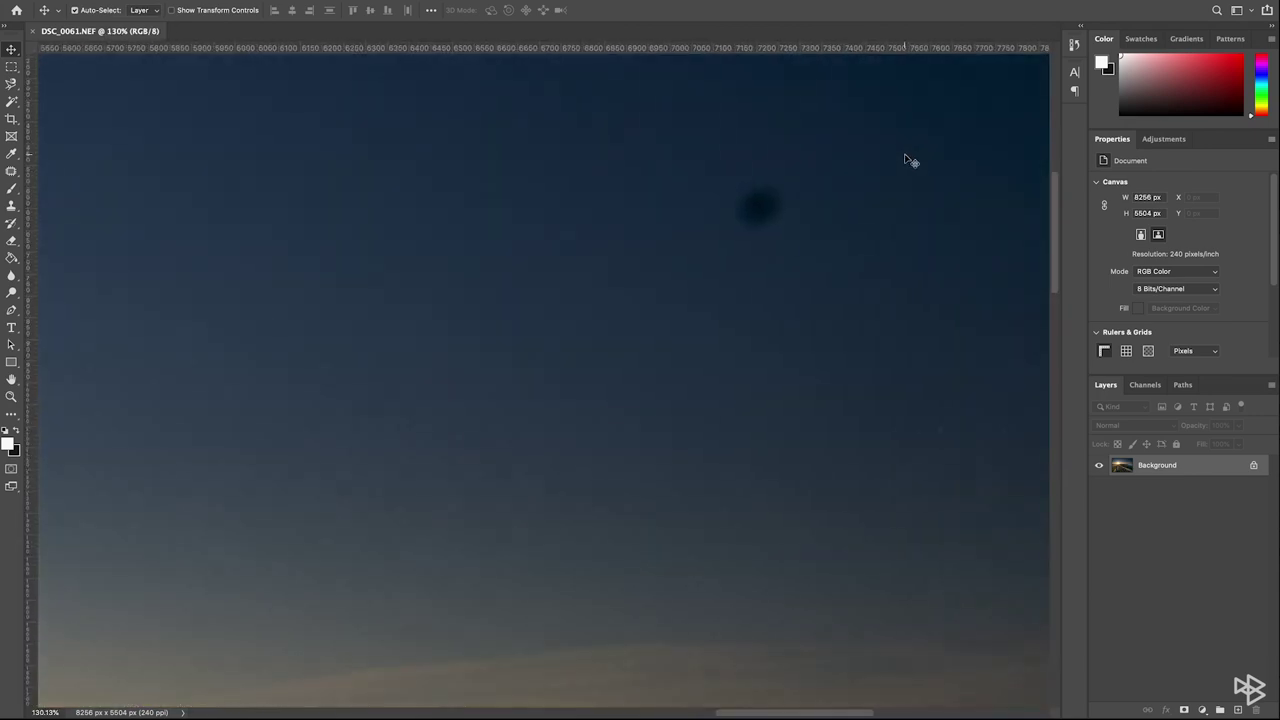
scroll(904, 155, "right", 1)
key("j")
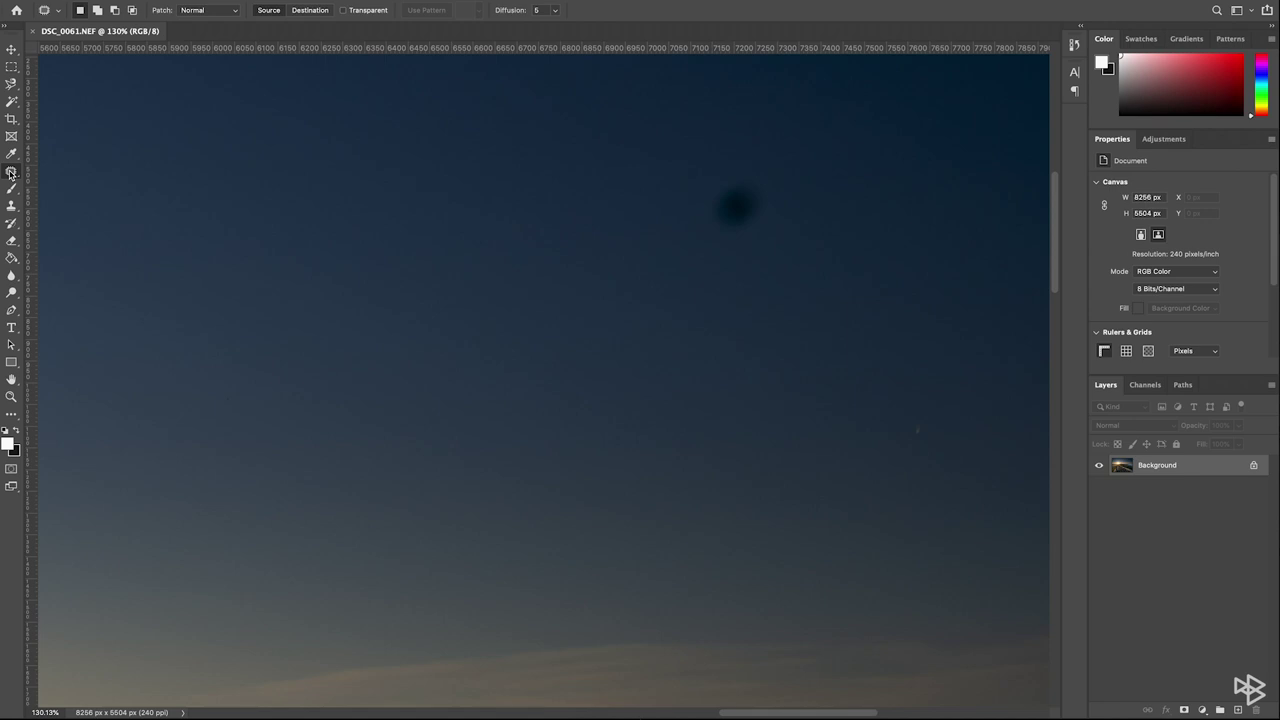
mouse_move(727, 173)
left_mouse_down()
mouse_move(704, 195)
mouse_move(706, 236)
mouse_move(735, 247)
mouse_move(766, 236)
mouse_move(784, 209)
mouse_move(776, 181)
mouse_move(724, 172)
left_mouse_up()
left_click_drag(745, 215, 632, 220)
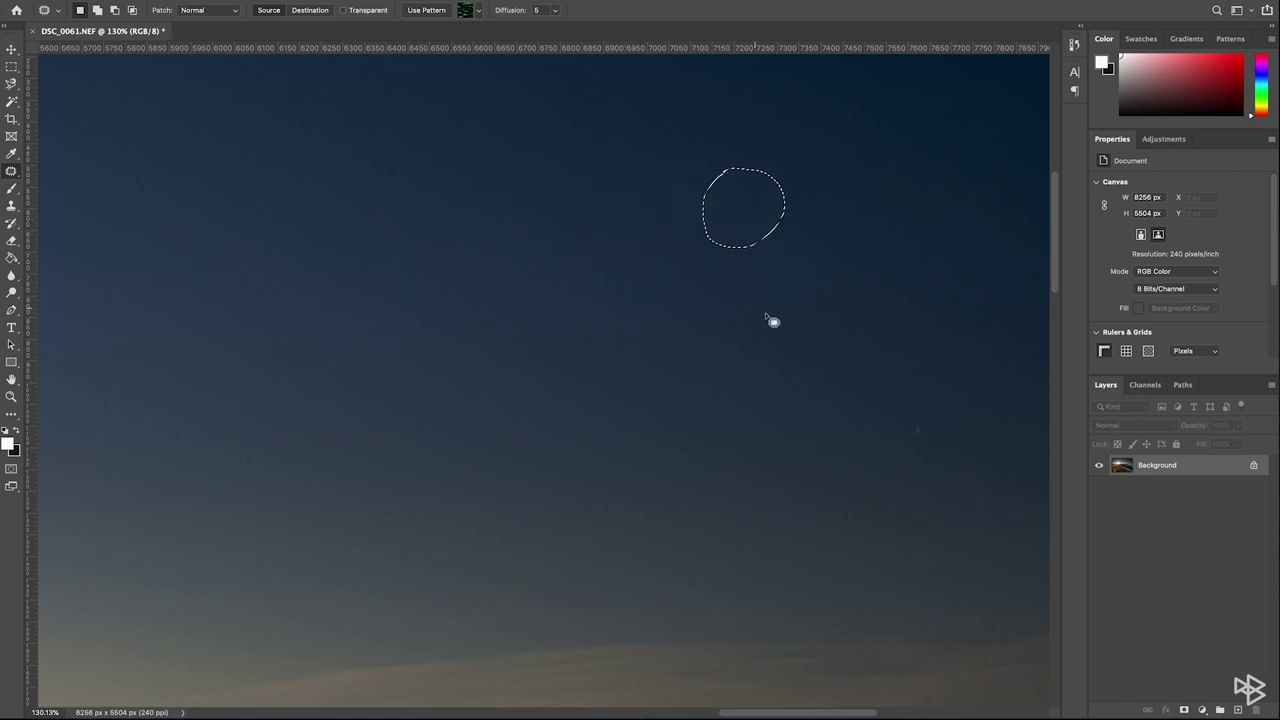
key("ctrl+d")
Patch out the two remaining small spots in the sky above the hilltops.
scroll(810, 362, "down", 5)
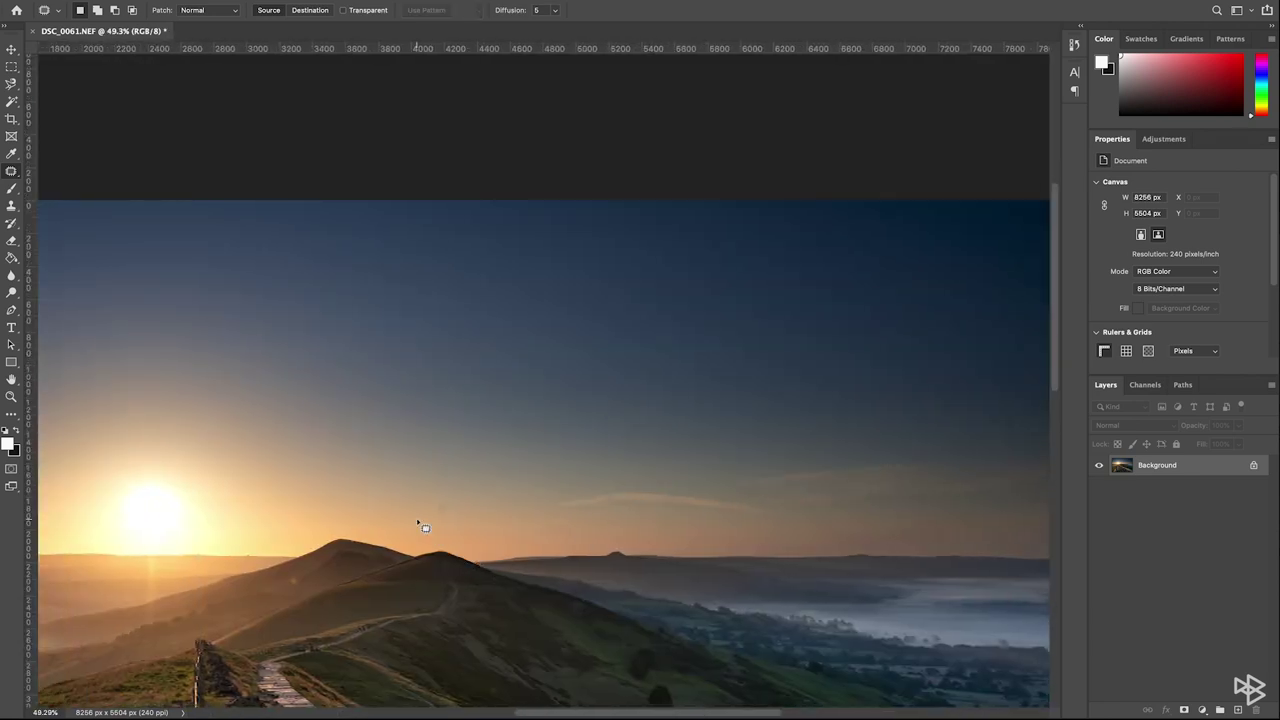
scroll(420, 520, "up", 5)
mouse_move(490, 470)
left_mouse_down()
mouse_move(460, 511)
mouse_move(483, 518)
mouse_move(509, 504)
mouse_move(503, 479)
mouse_move(483, 470)
mouse_move(551, 480)
left_mouse_up()
key("ctrl+d")
left_click_drag(477, 410, 546, 466)
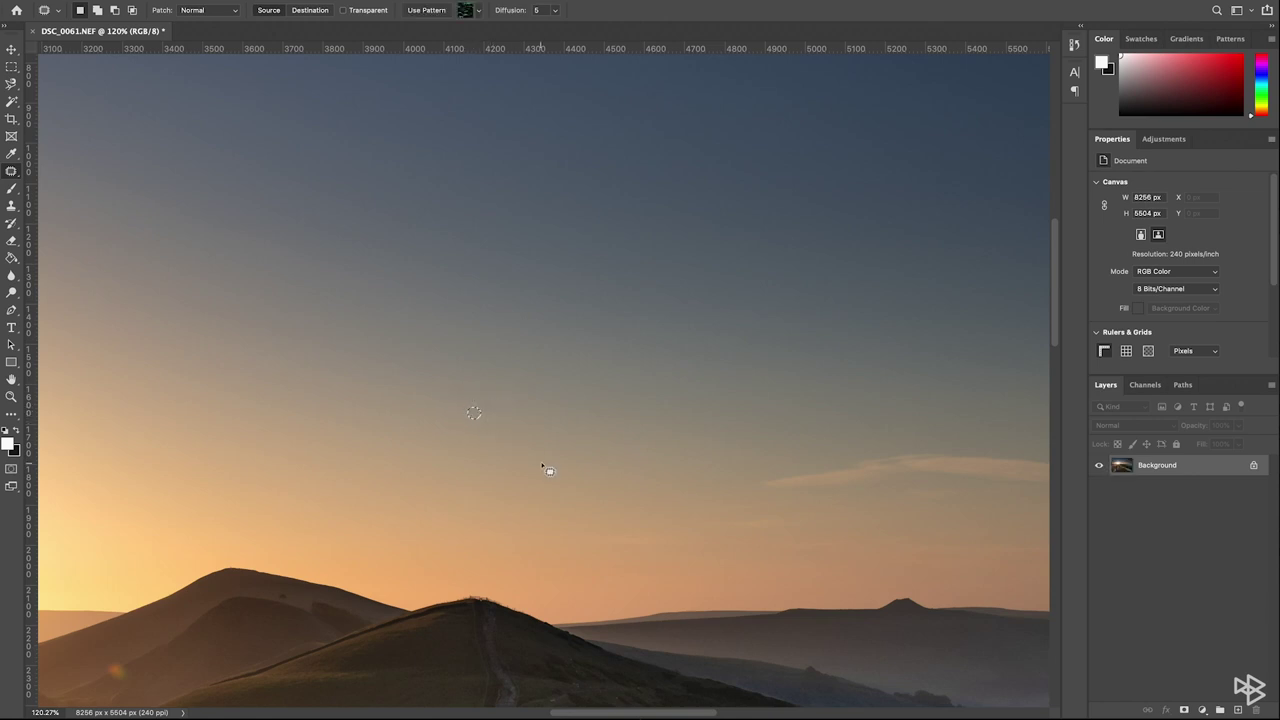
key("ctrl+d")
scroll(606, 519, "down", 5)
scroll(606, 519, "down", 3)
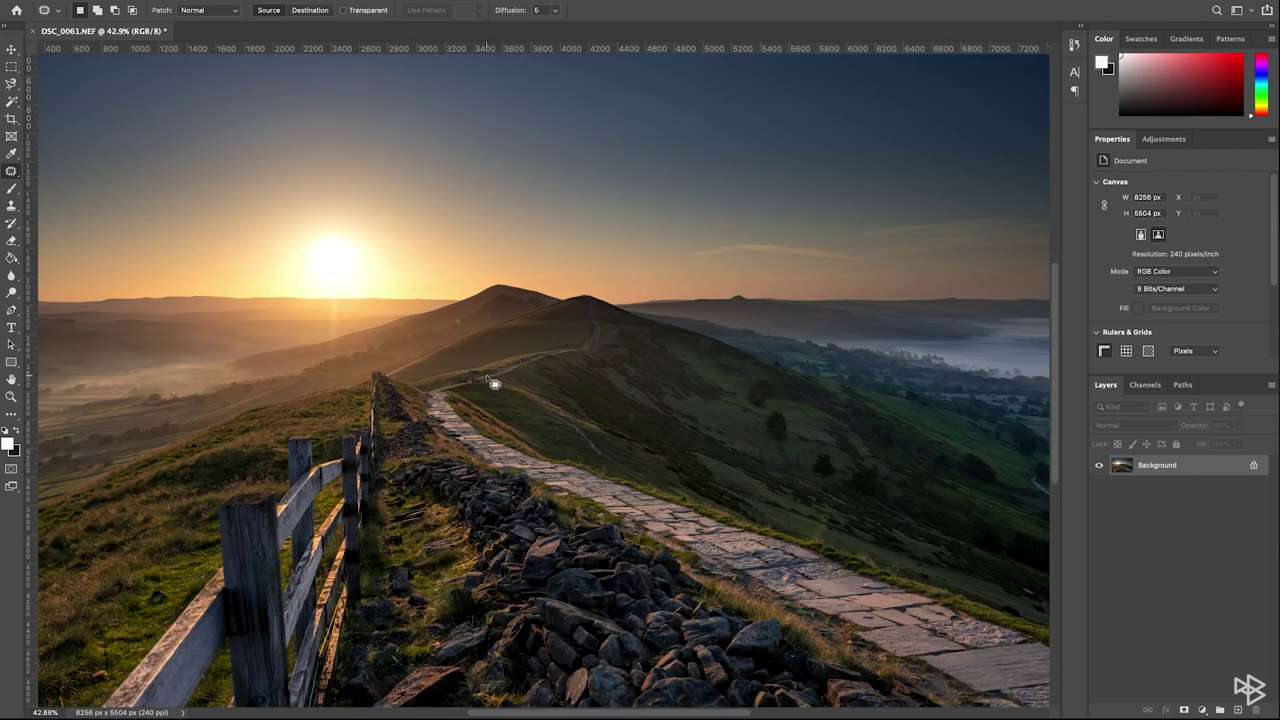
Zoom in on the hikers and draw a freehand Lasso outline around the group.
scroll(494, 382, "up", 2)
scroll(533, 372, "up", 3)
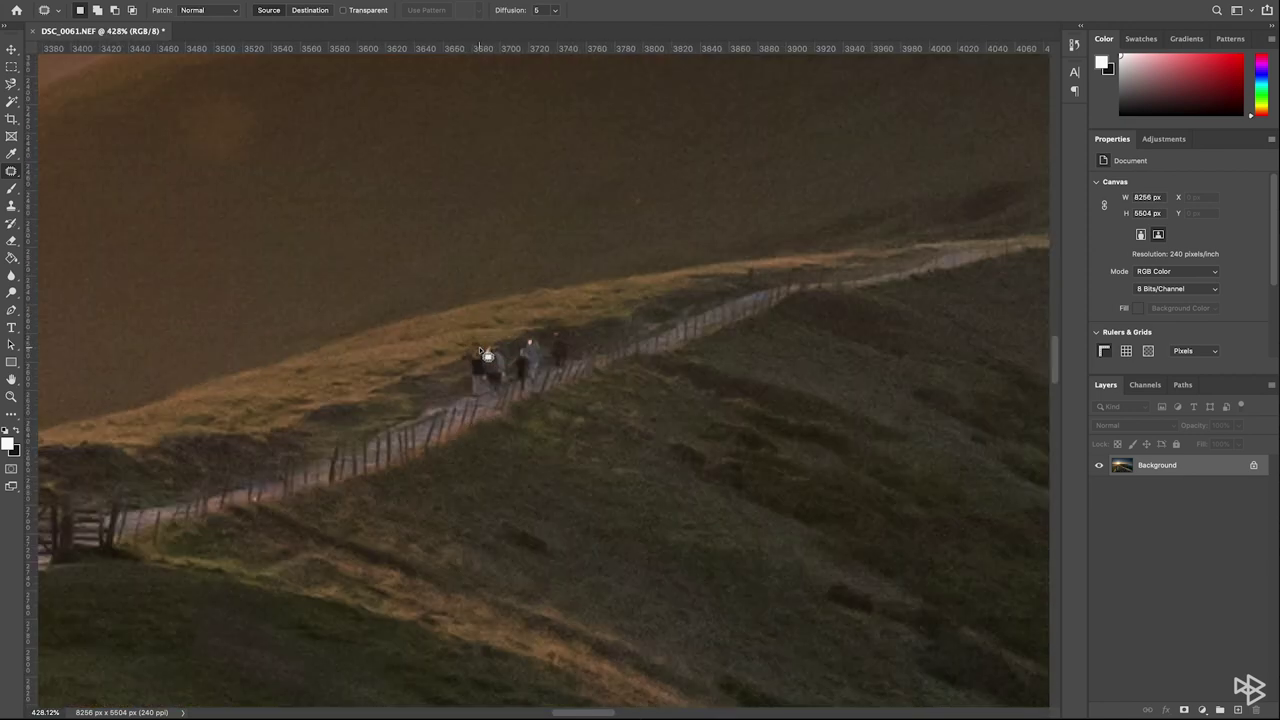
scroll(491, 357, "up", 3)
scroll(541, 354, "up", 1)
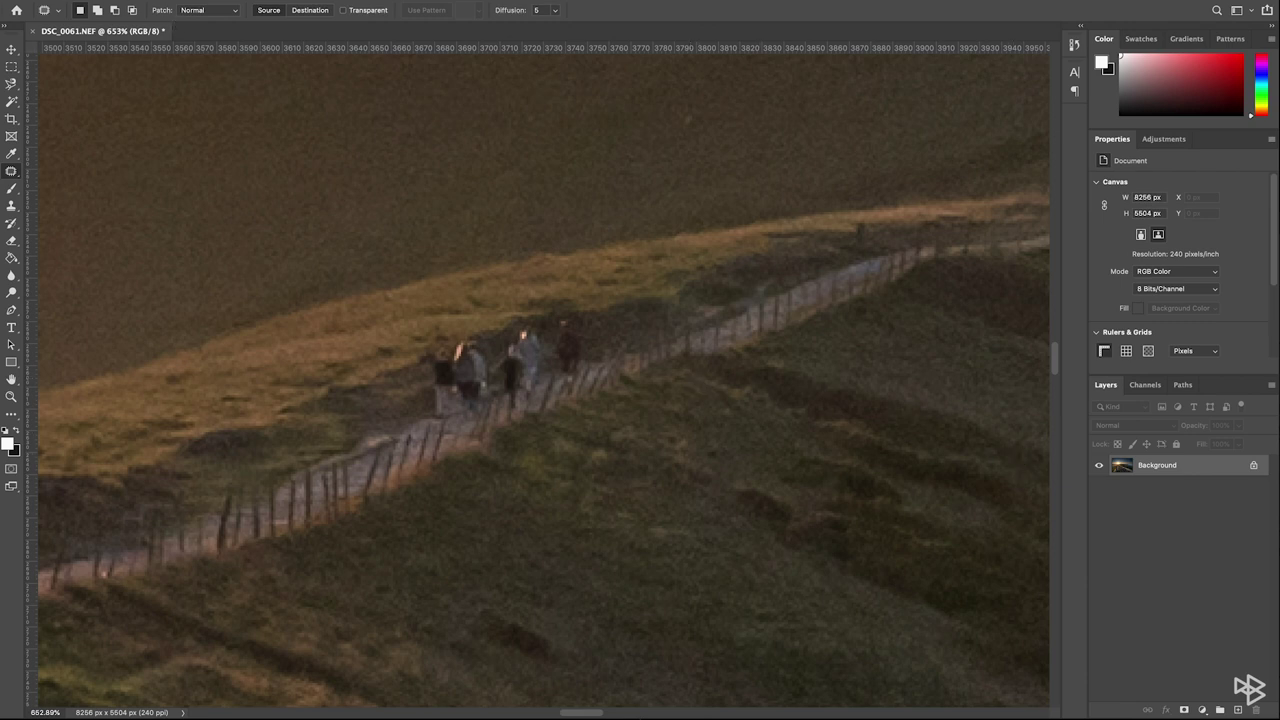
left_click(11, 84)
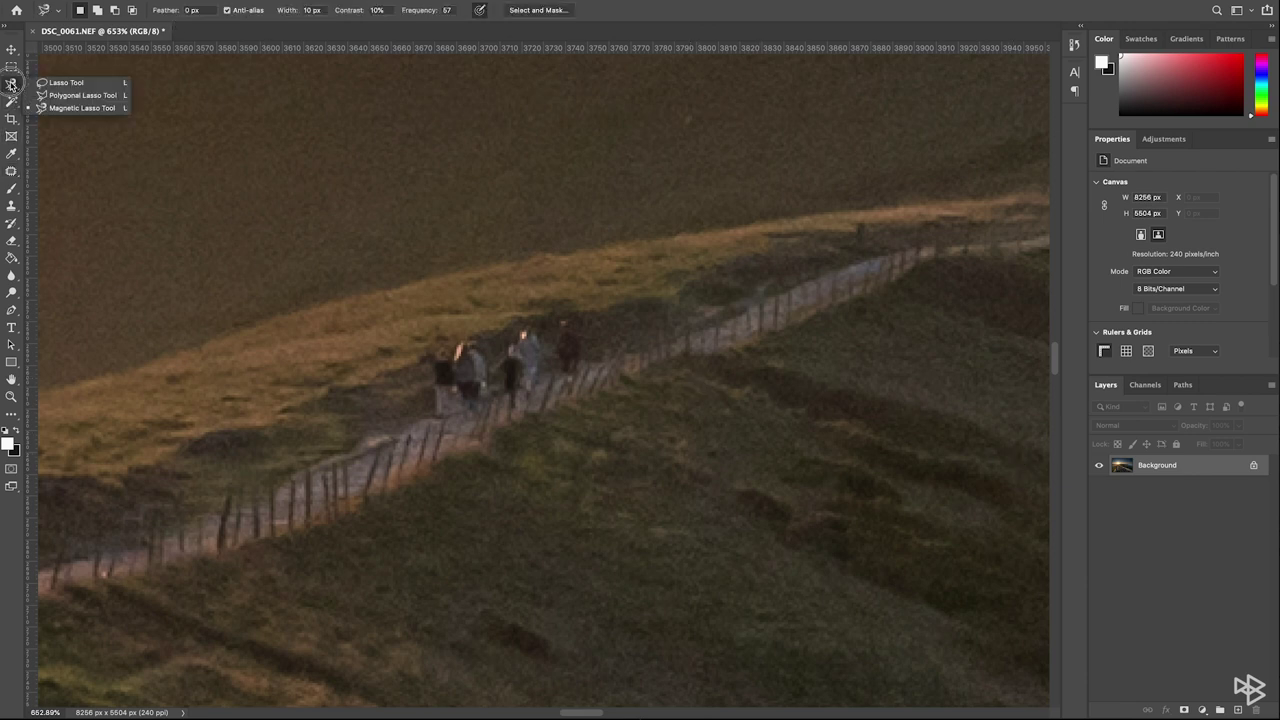
left_click(60, 83)
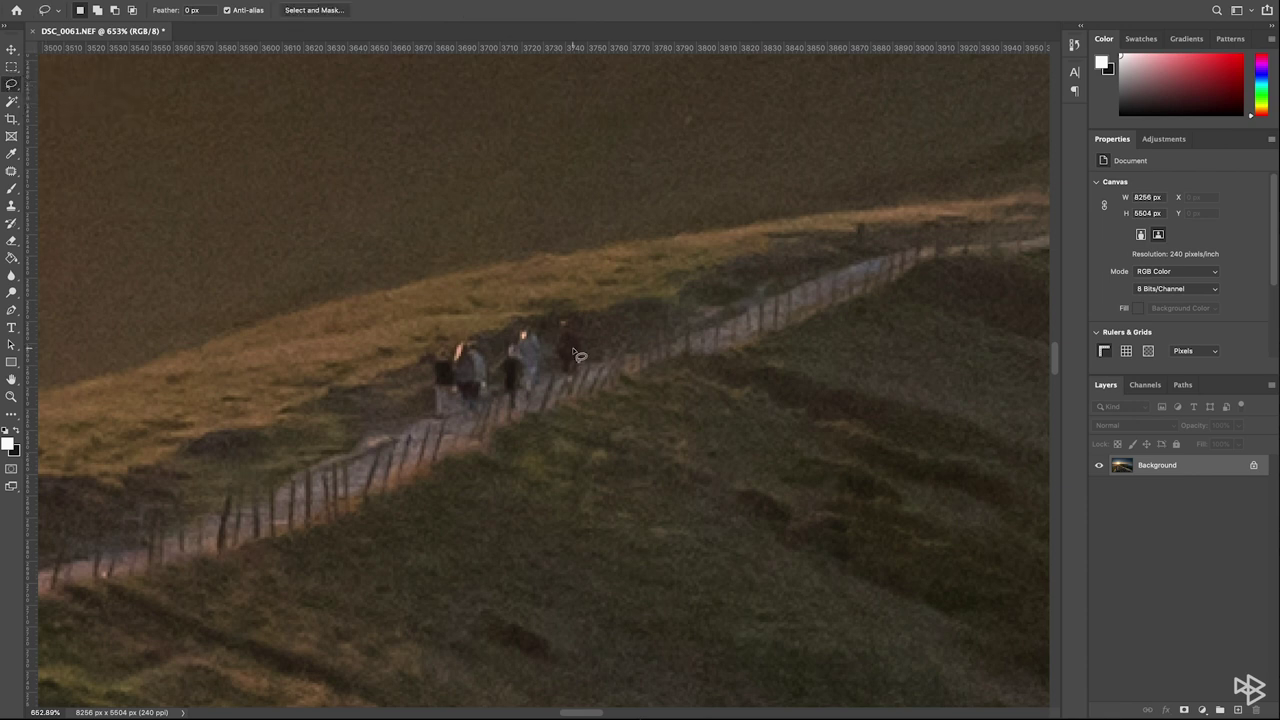
mouse_move(482, 343)
left_mouse_down()
mouse_move(428, 350)
mouse_move(433, 424)
mouse_move(481, 423)
mouse_move(503, 403)
mouse_move(526, 414)
mouse_move(549, 381)
mouse_move(582, 386)
mouse_move(591, 329)
mouse_move(578, 307)
mouse_move(559, 304)
mouse_move(544, 324)
mouse_move(516, 314)
mouse_move(494, 344)
left_mouse_up()
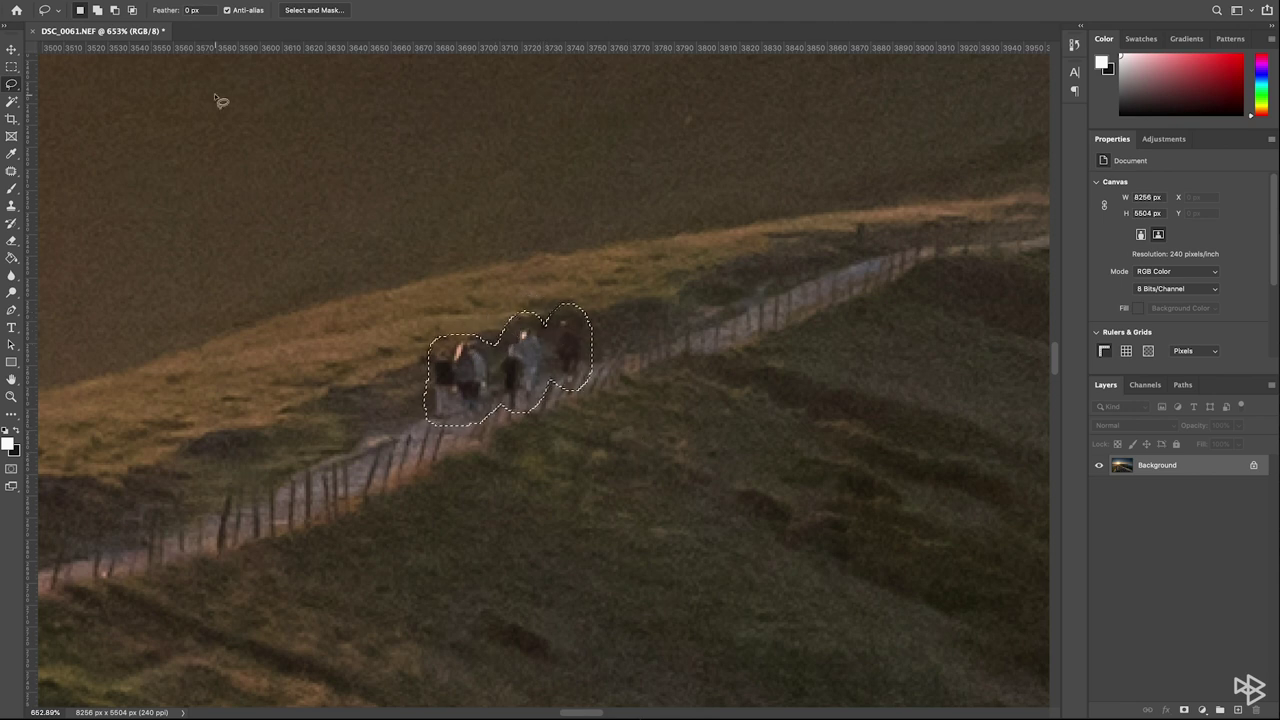
left_click(60, 0)
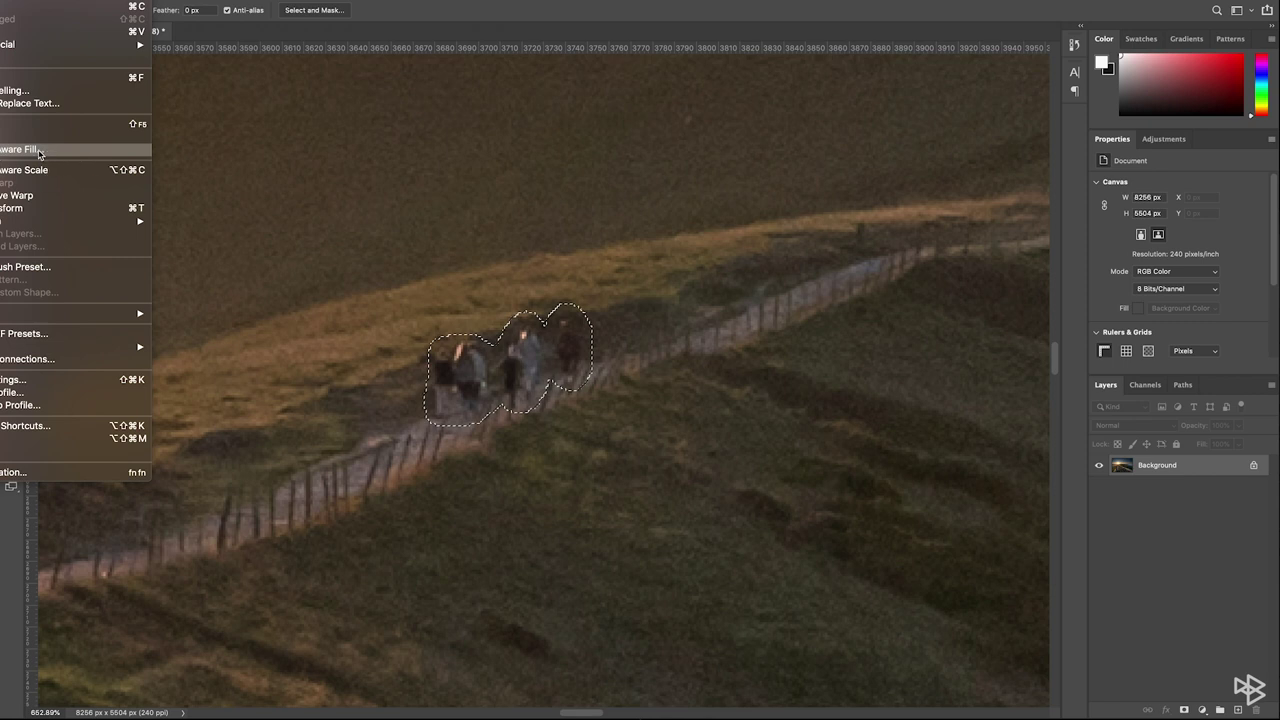
Content-Aware Fill the hikers' selection onto a new layer, then deselect.
left_click(33, 150)
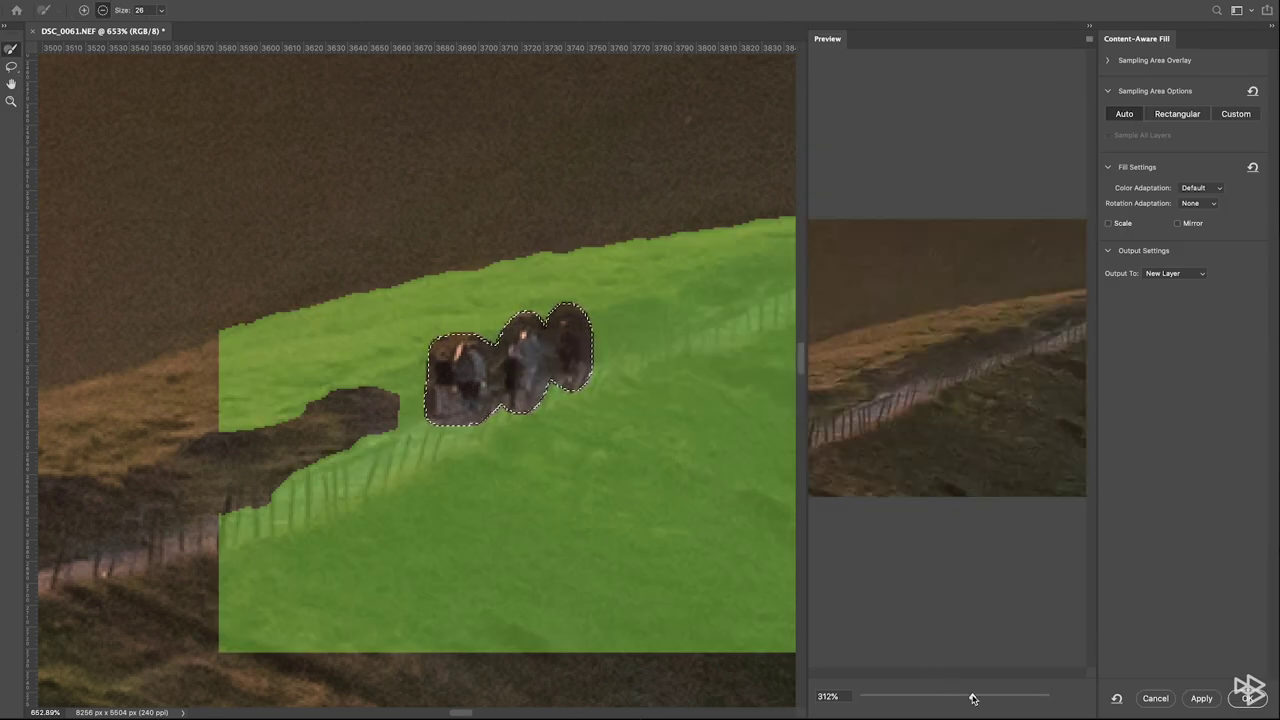
left_click_drag(972, 695, 993, 701)
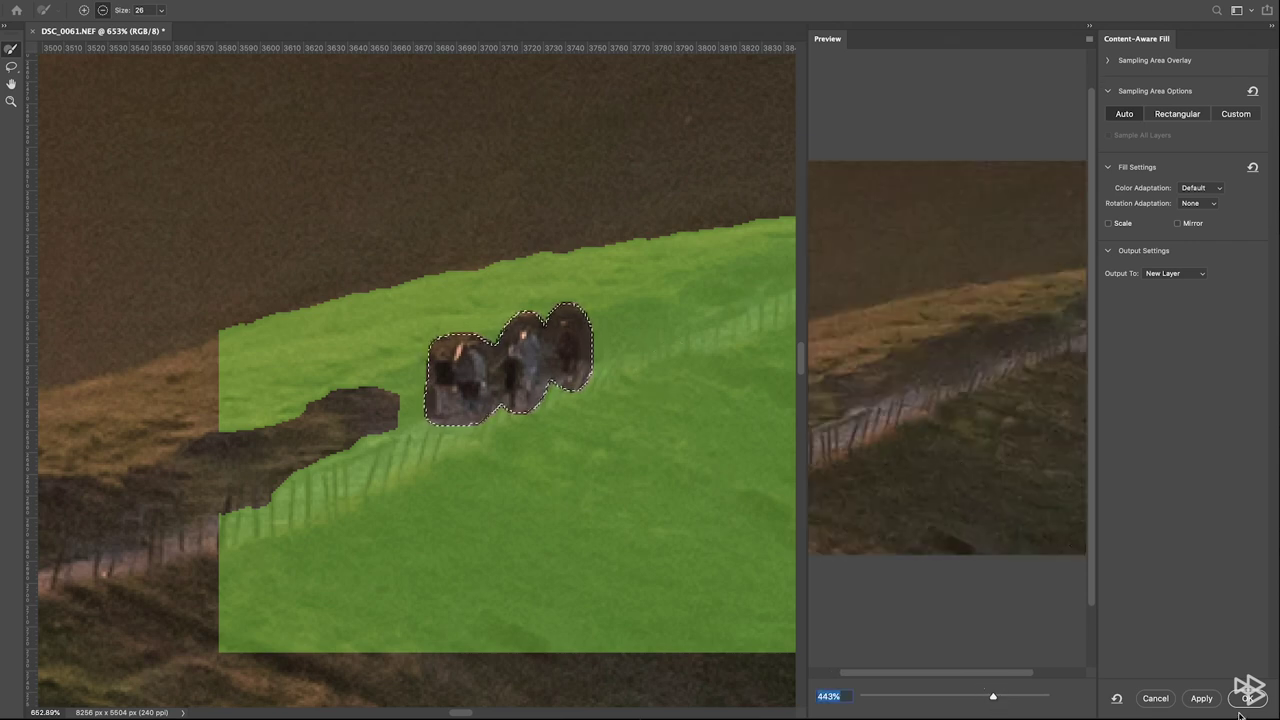
left_click(1207, 702)
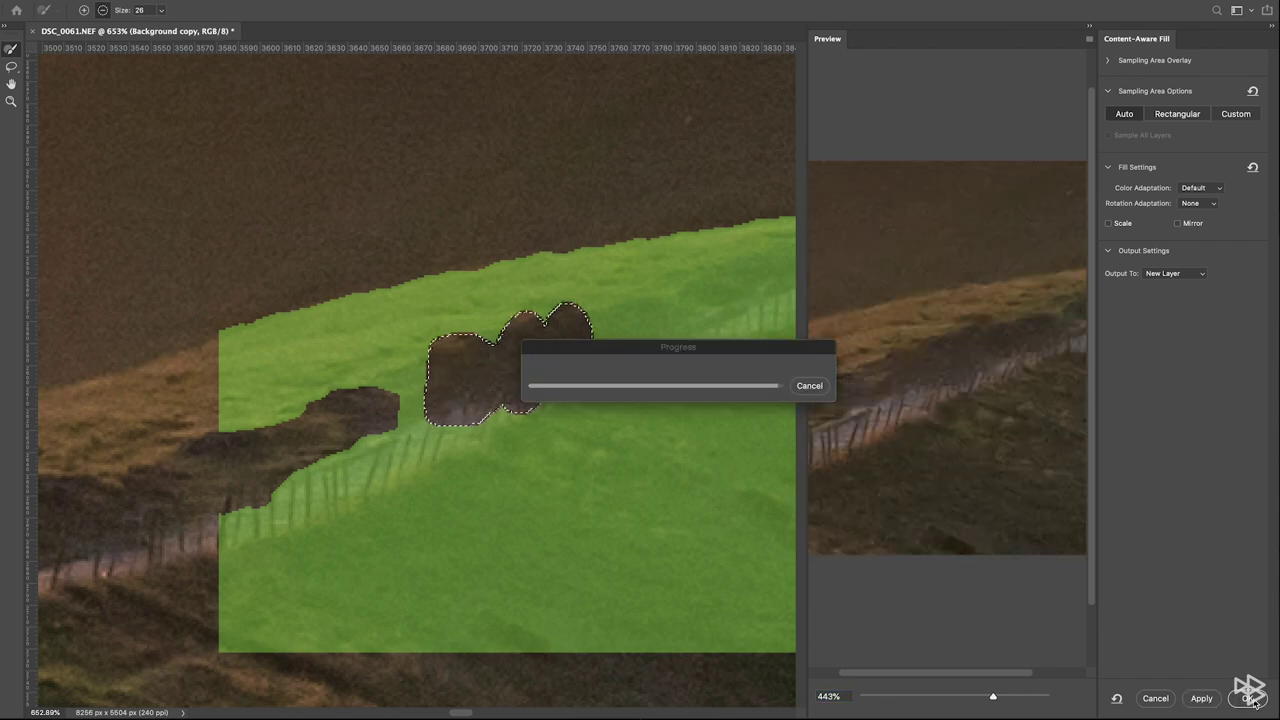
left_click(1249, 699)
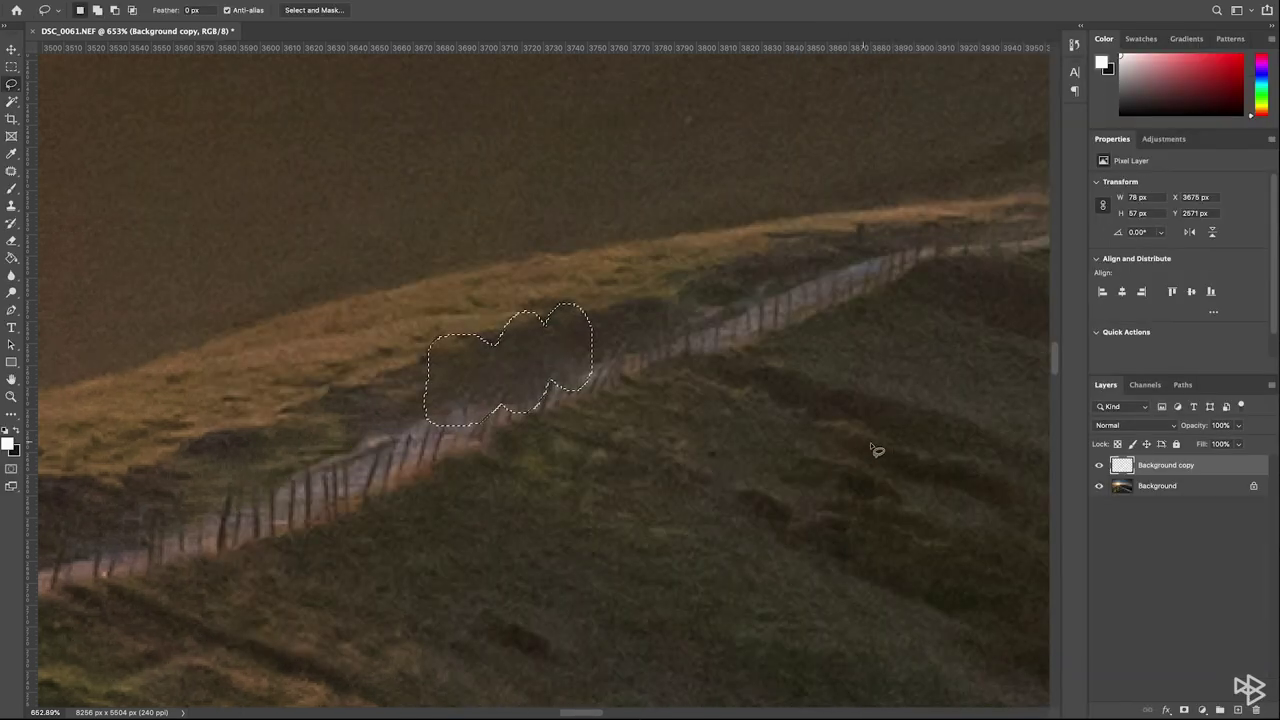
key("ctrl+d")
scroll(738, 440, "down", 10)
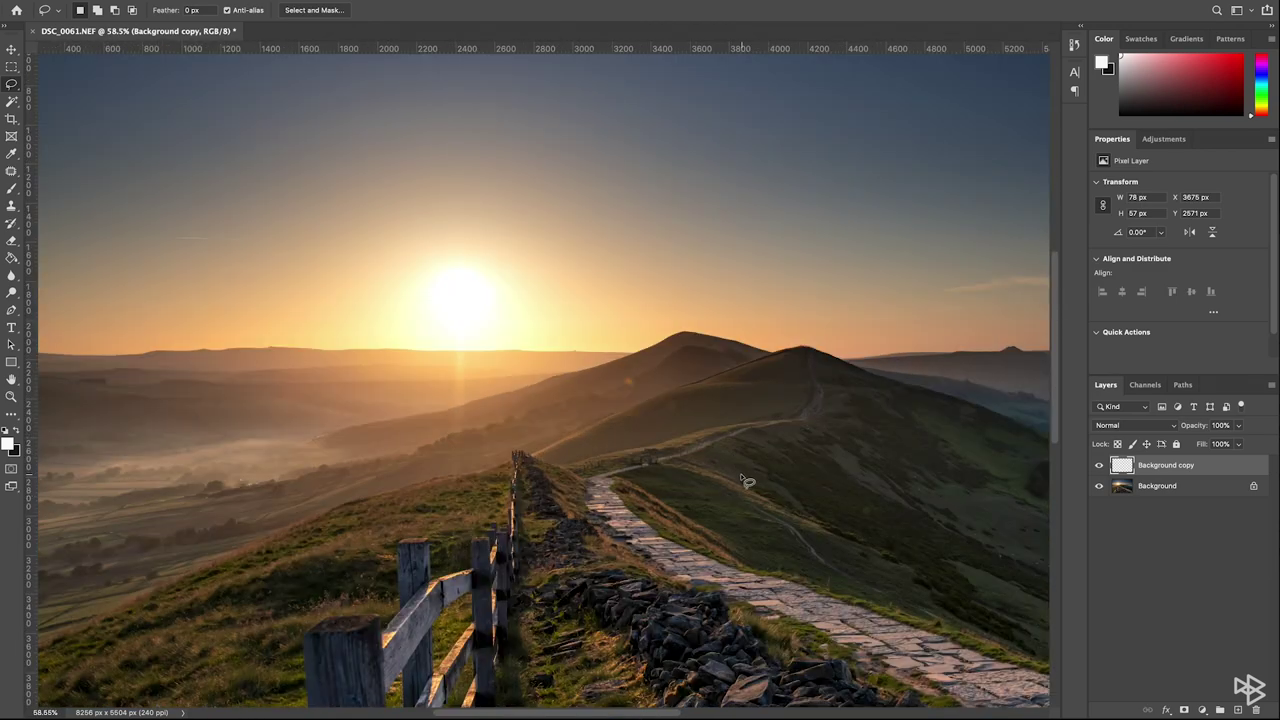
scroll(735, 459, "up", 4)
scroll(700, 440, "up", 6)
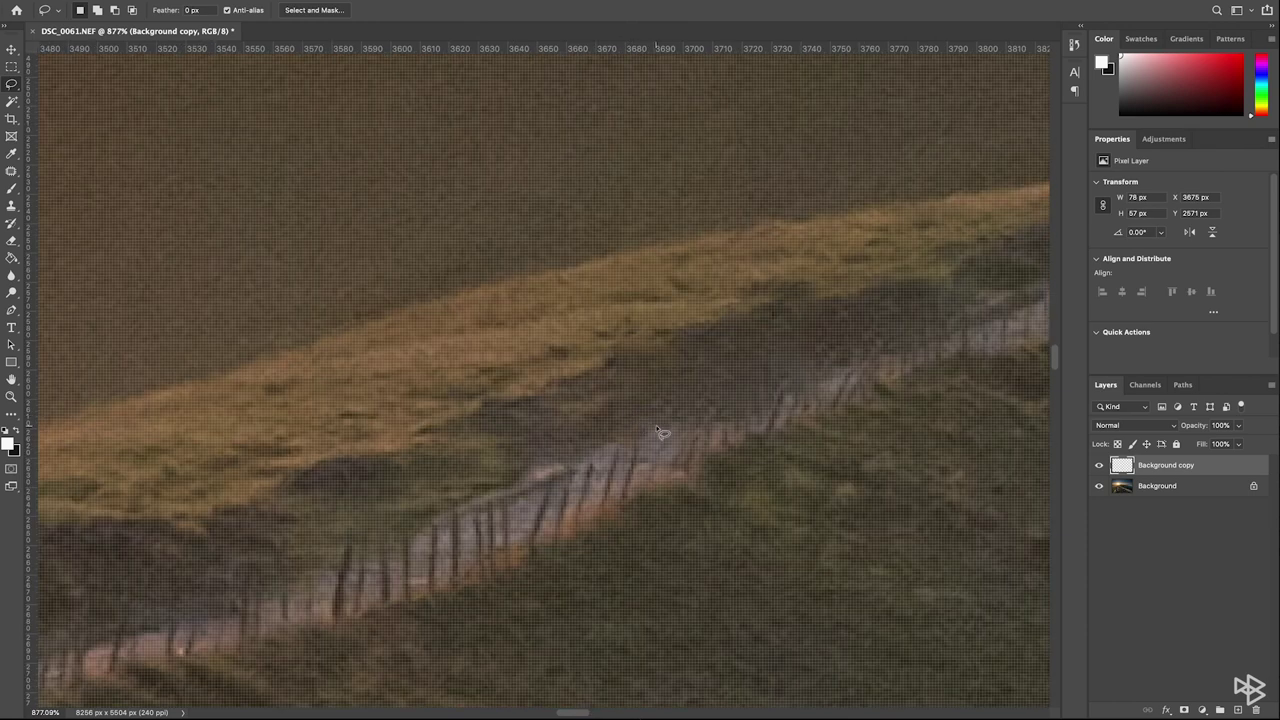
scroll(657, 430, "down", 2)
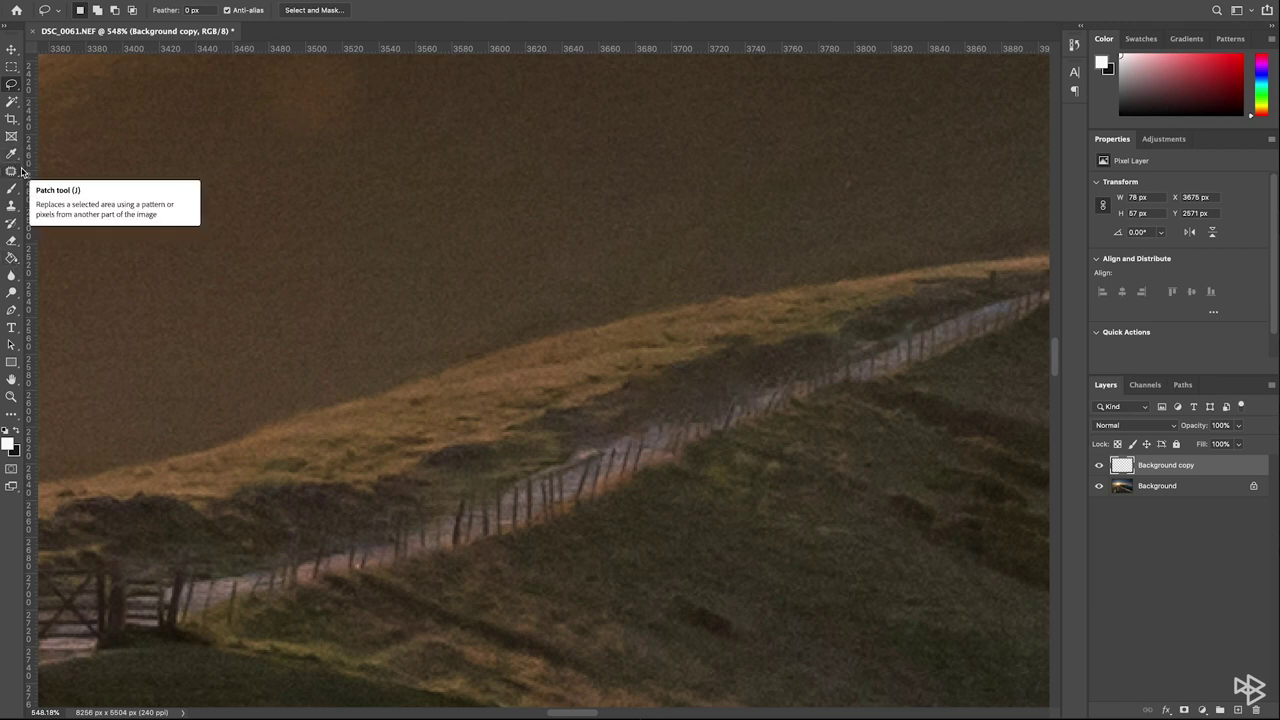
Set up the Clone Stamp on a new empty Layer 1 with a brush shrunk to 9 px.
key("s")
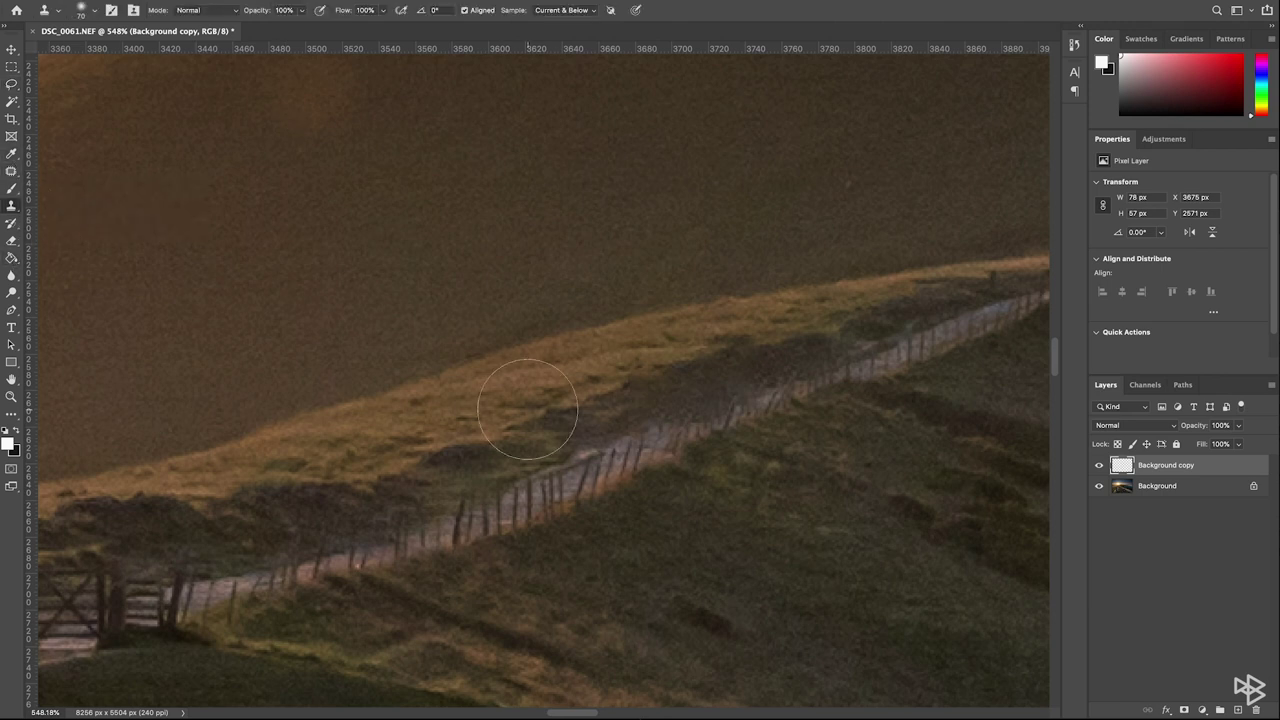
key("super+shift+n")
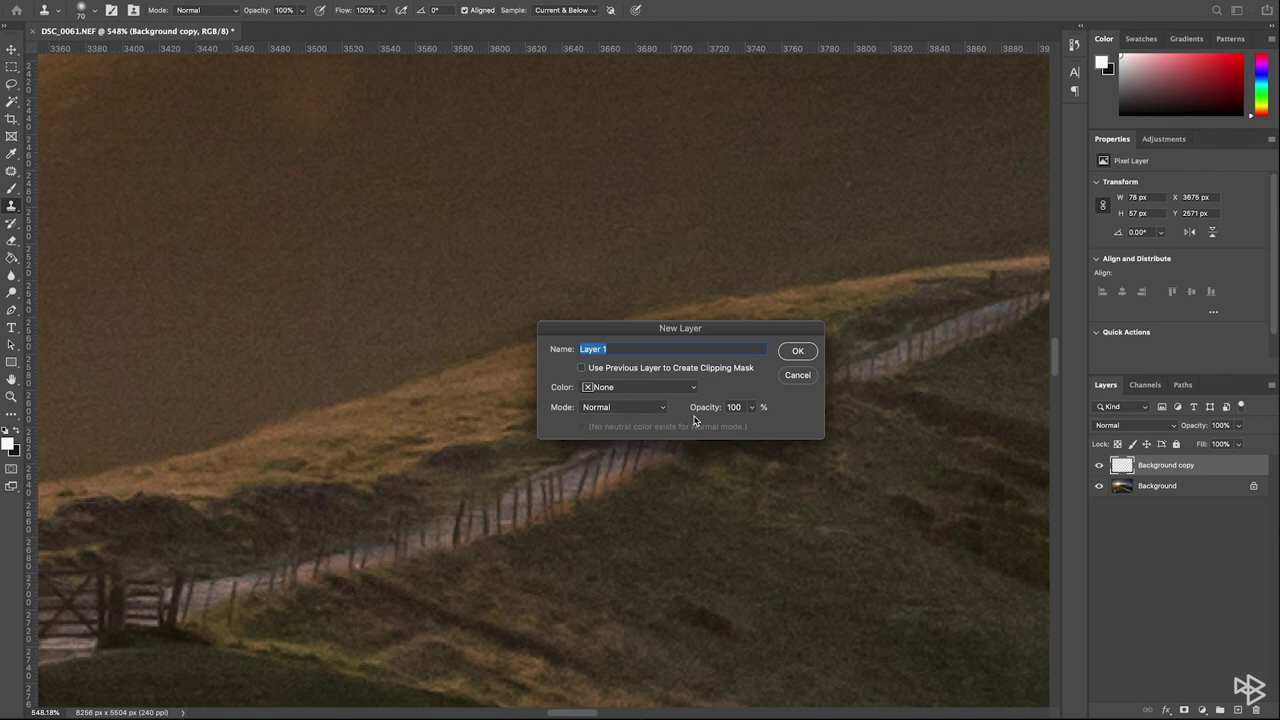
key("Return")
scroll(685, 417, "down", 3)
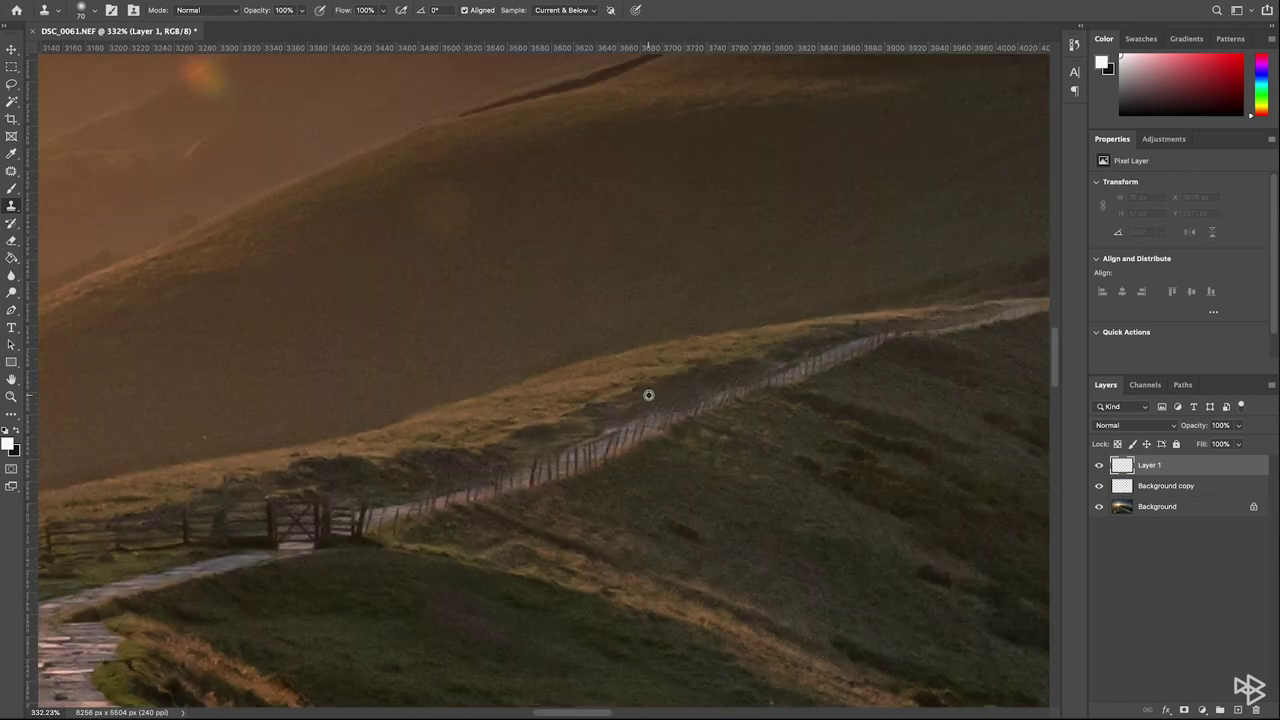
scroll(645, 400, "up", 5)
key("bracketleft")
key("bracketleft")
key("bracketleft")
key("bracketleft")
key("bracketleft")
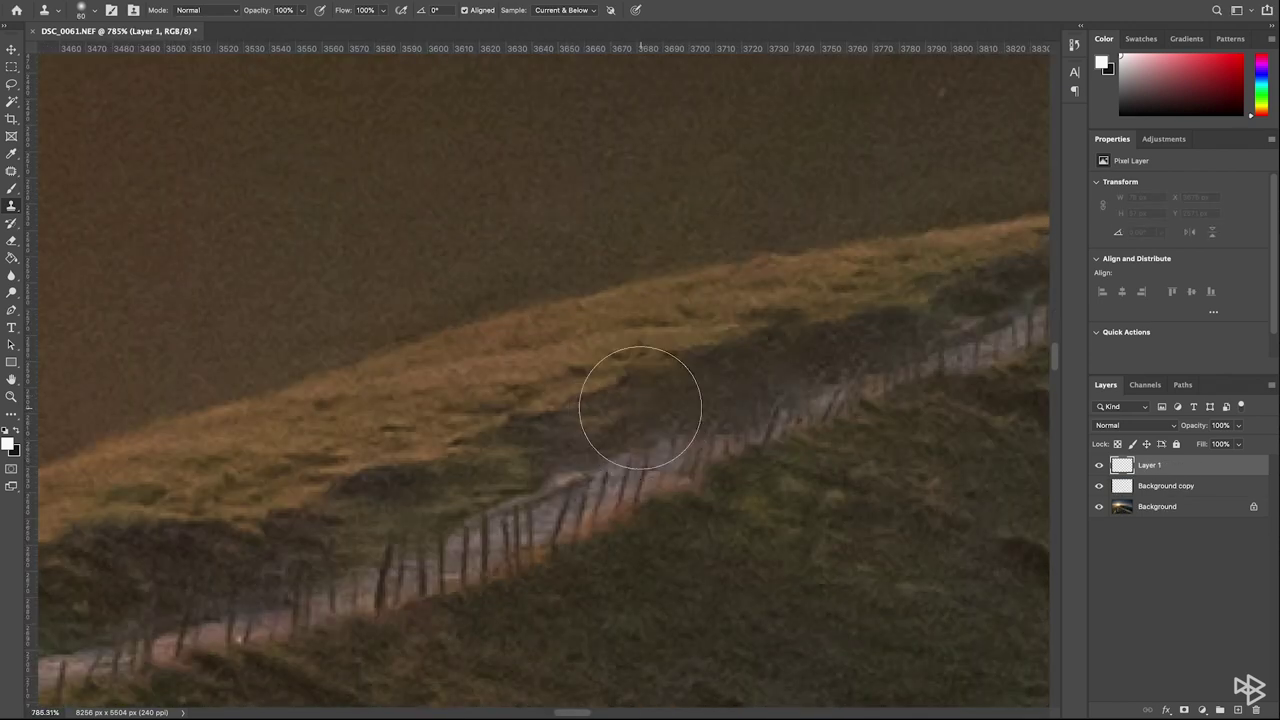
key("bracketleft")
key("bracketleft")
Clone grass over the leftover hiker smudges and traces along the fence.
mouse_move(620, 429)
left_mouse_down()
mouse_move(623, 409)
mouse_move(605, 436)
mouse_move(628, 383)
mouse_move(601, 393)
left_mouse_up()
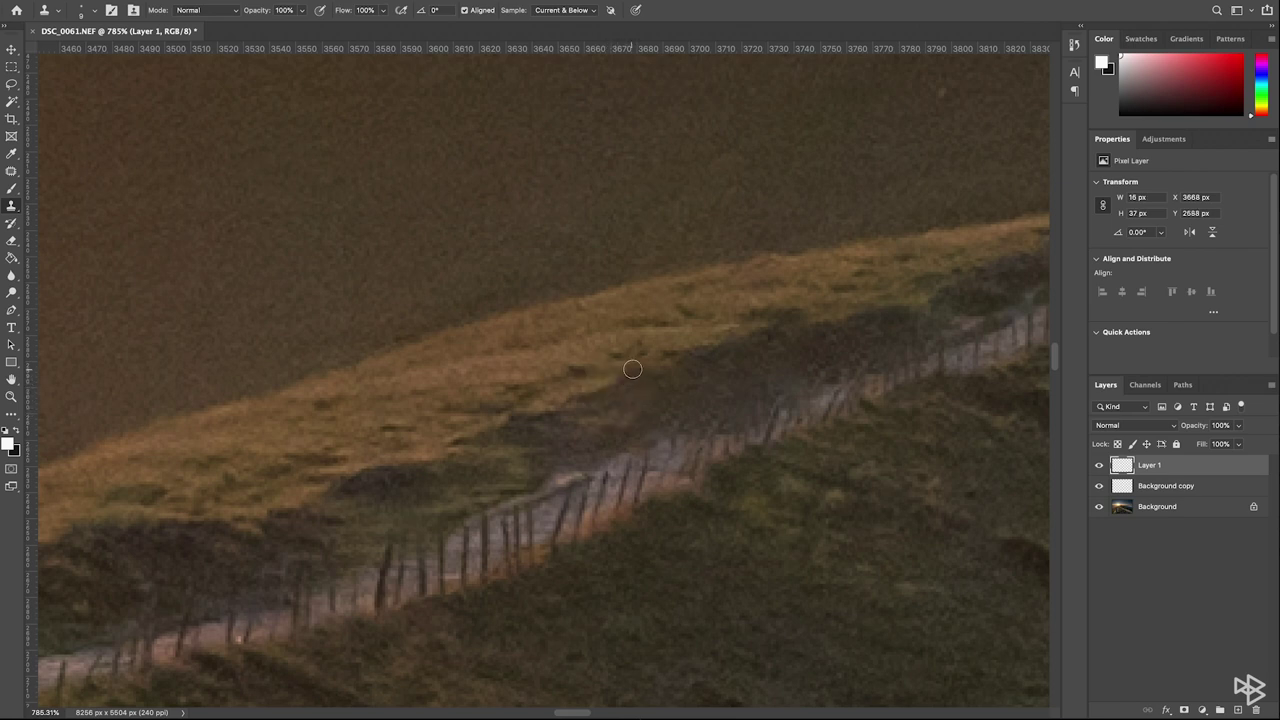
left_click(630, 370)
scroll(790, 413, "right", 3)
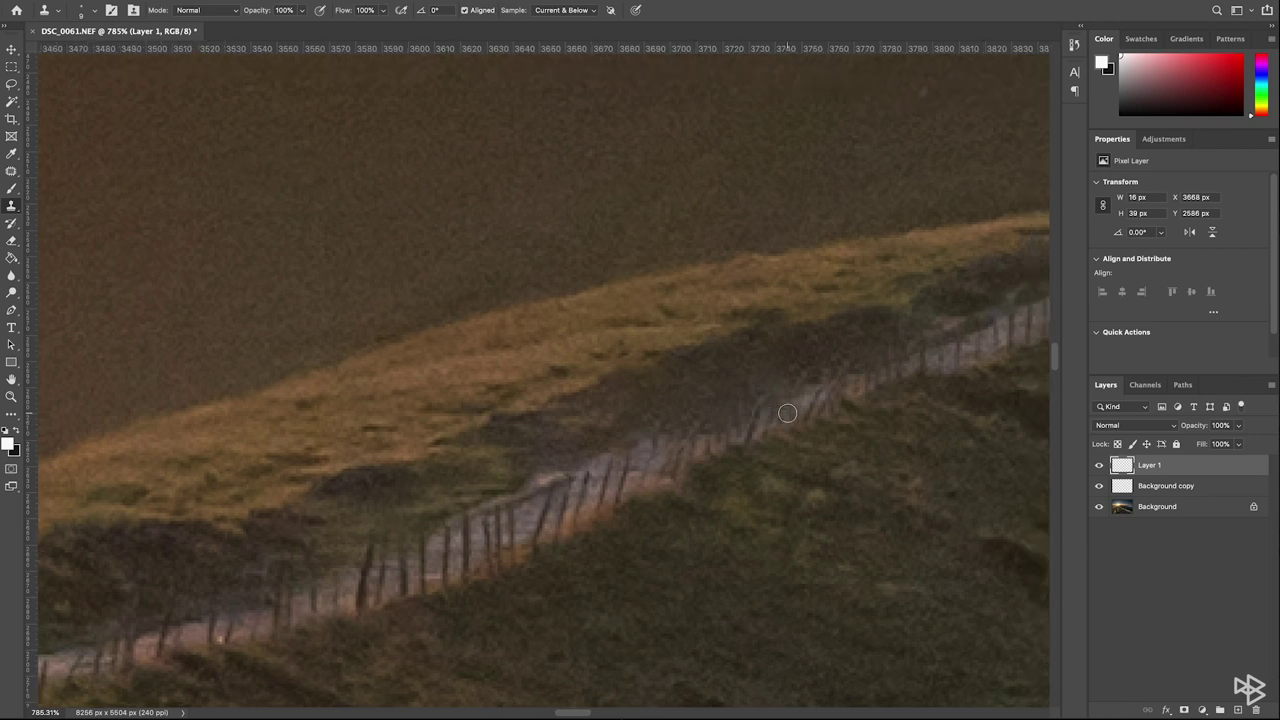
mouse_move(780, 374)
left_mouse_down()
mouse_move(761, 366)
mouse_move(767, 398)
left_mouse_up()
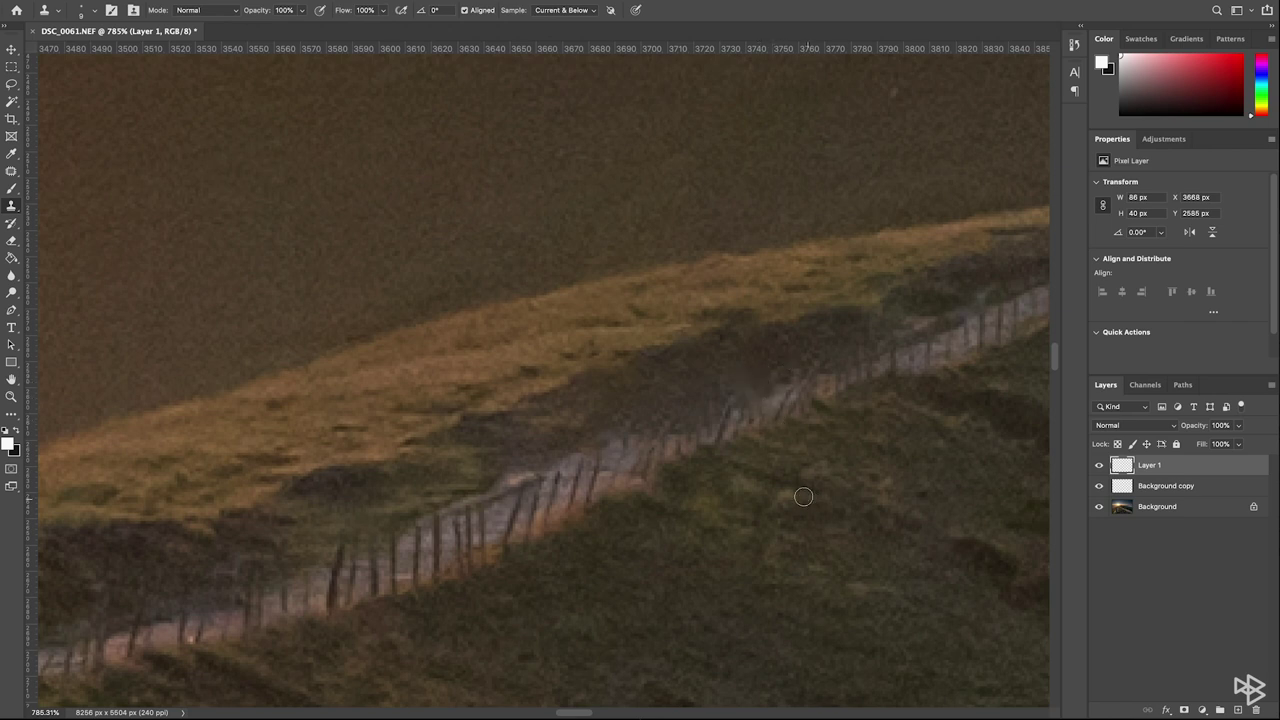
scroll(720, 460, "down", 10)
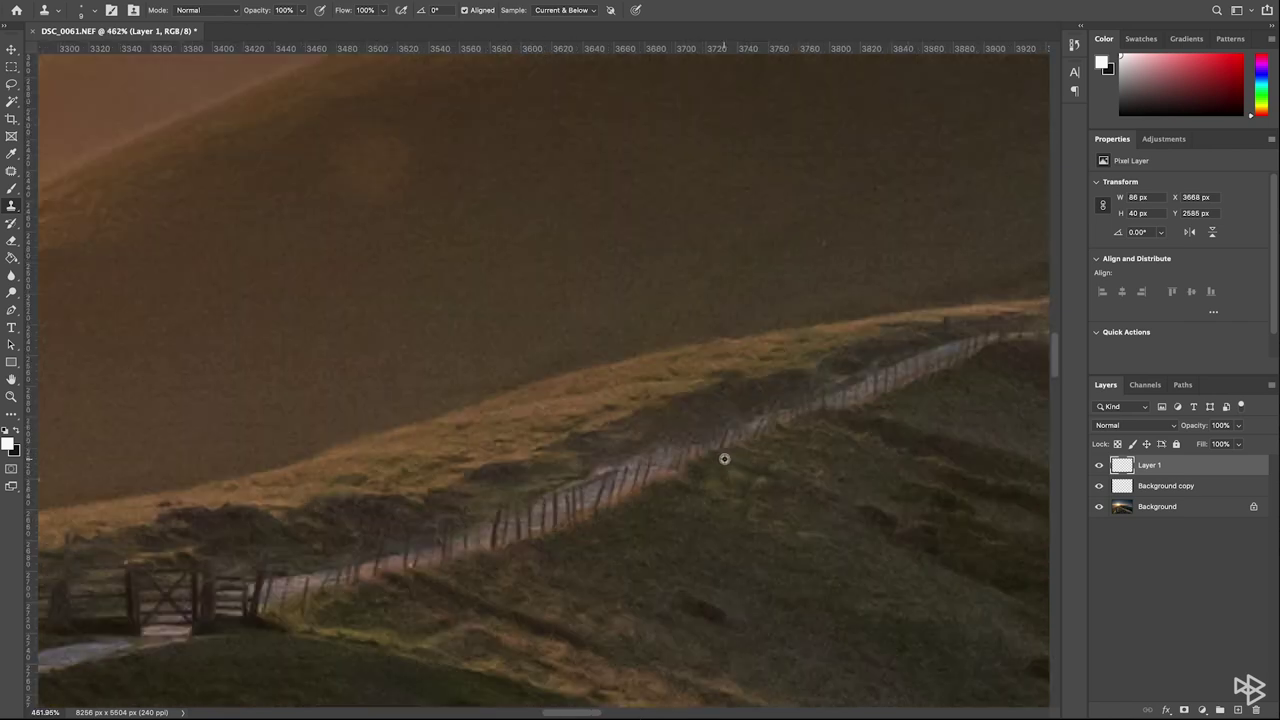
scroll(748, 497, "down", 5)
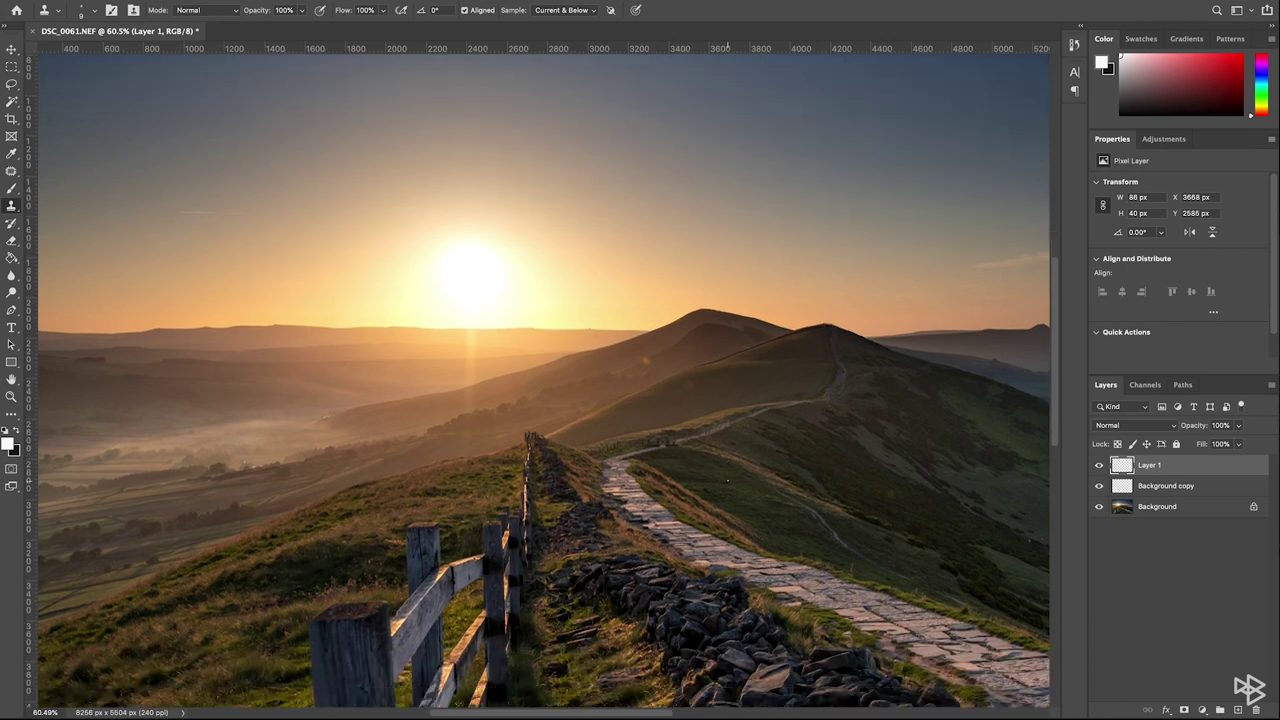
scroll(728, 481, "down", 4)
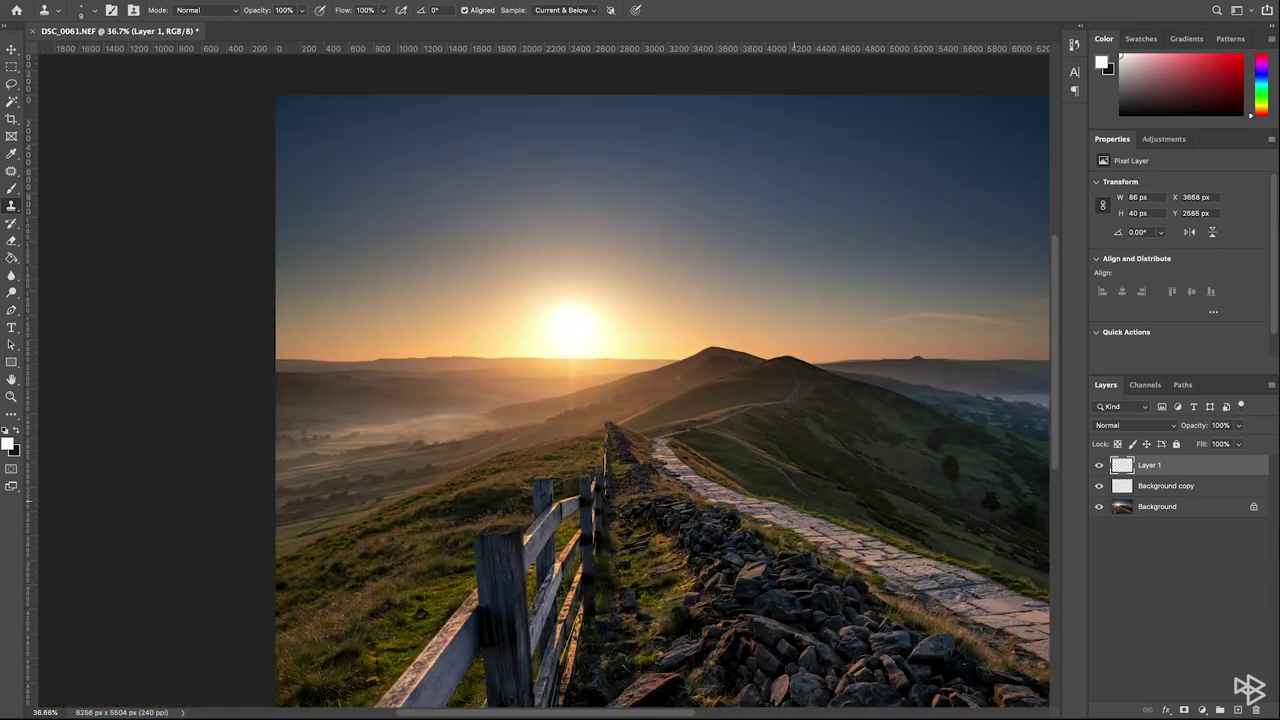
scroll(795, 523, "down", 2)
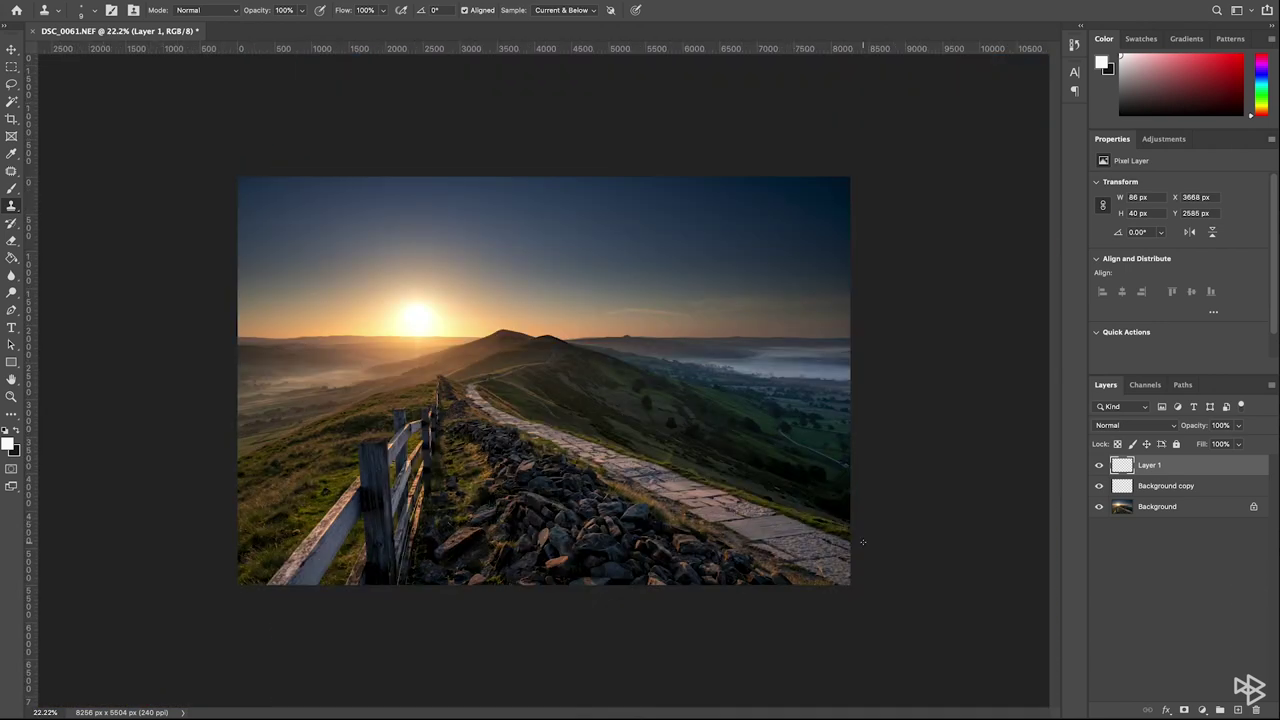